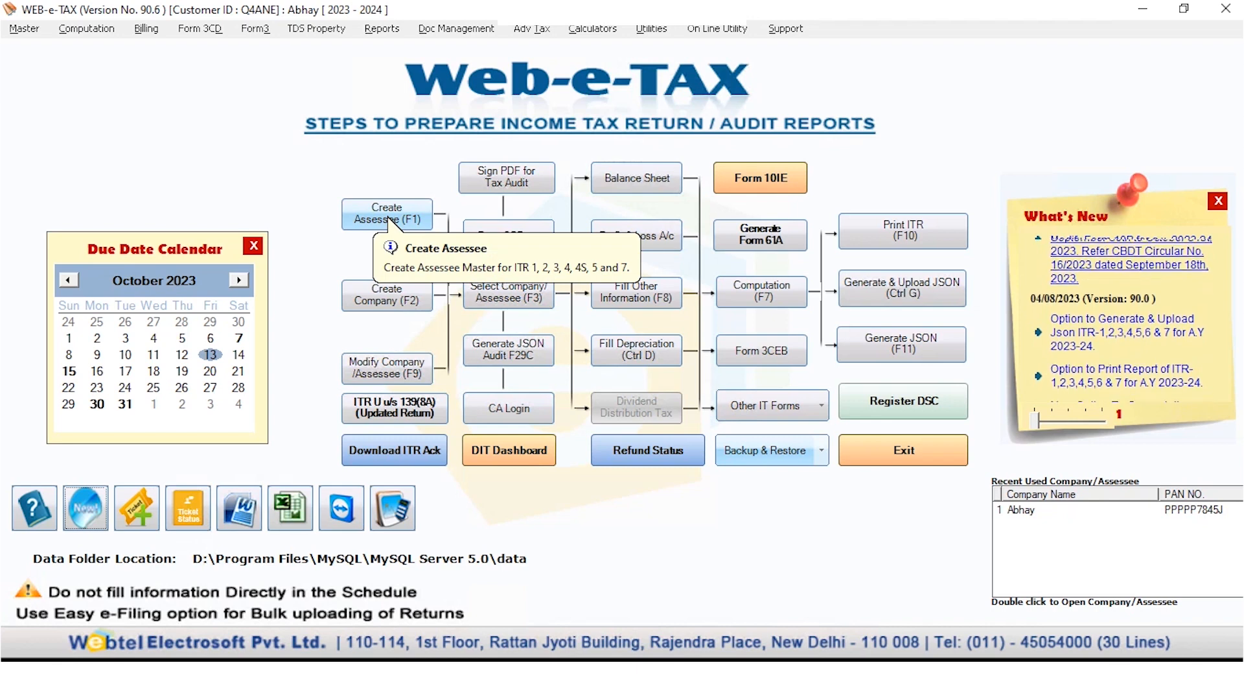
- Create a new assessee without prefill JSON data, enter its PAN and name, and set the status to TRUST
left_click(388, 220)
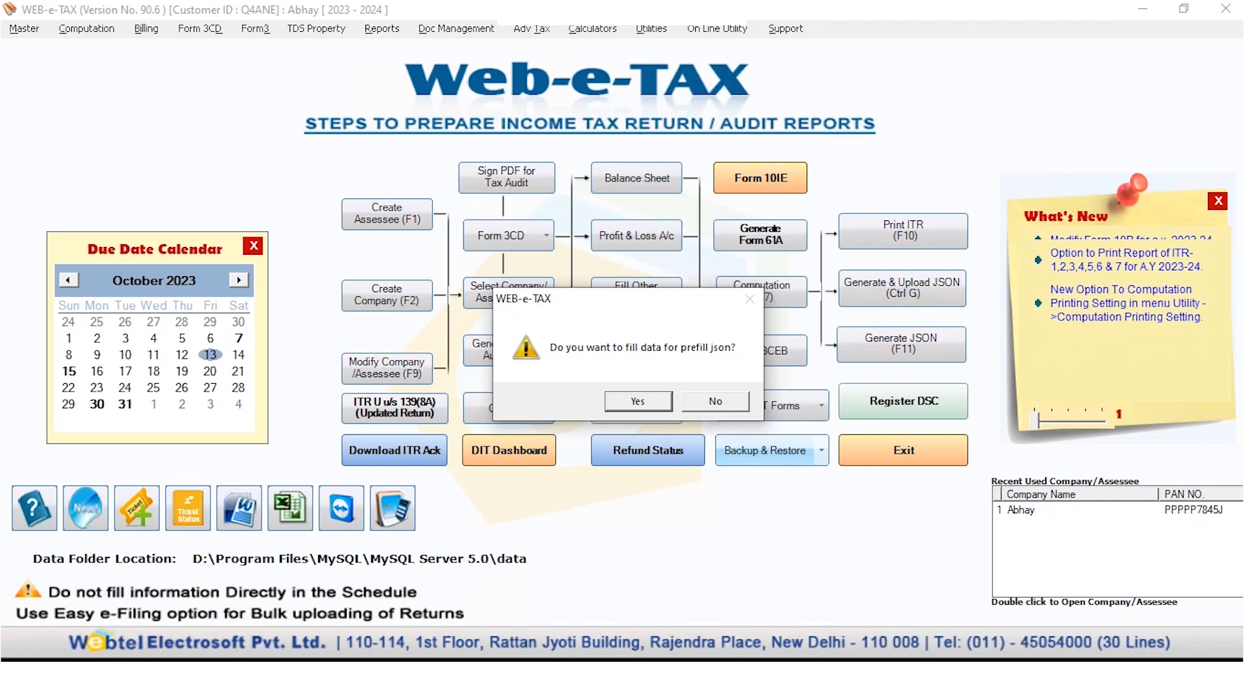
left_click(716, 401)
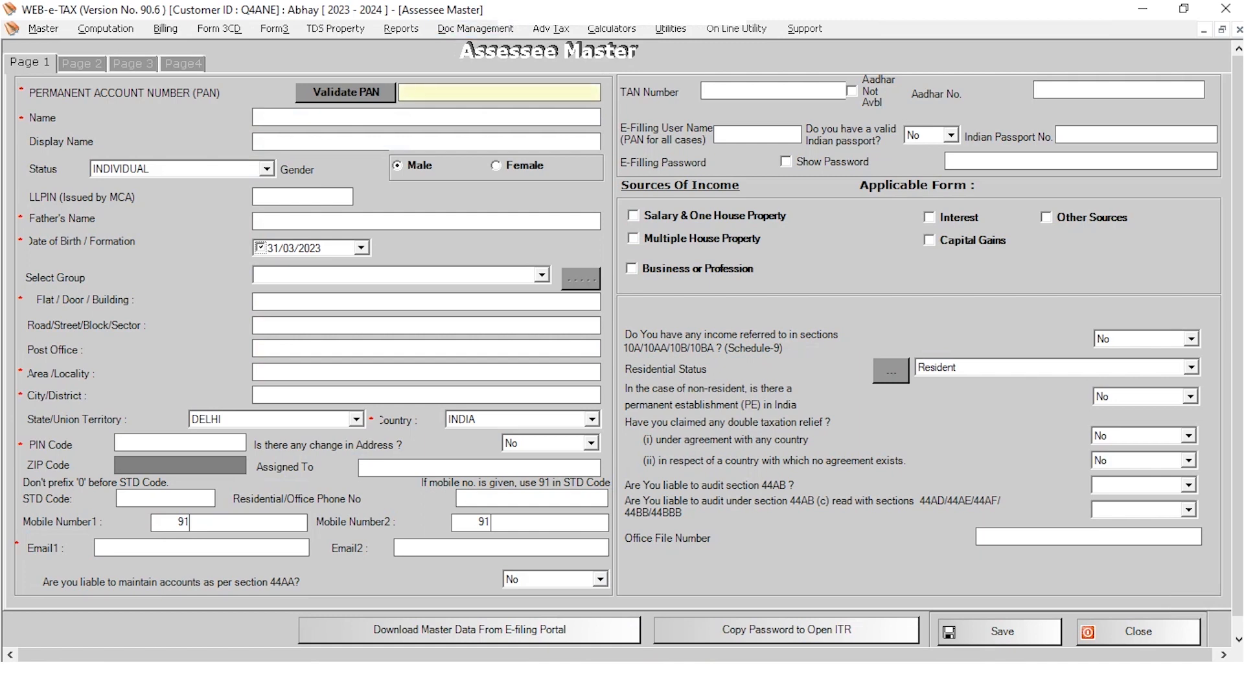
left_click(256, 118)
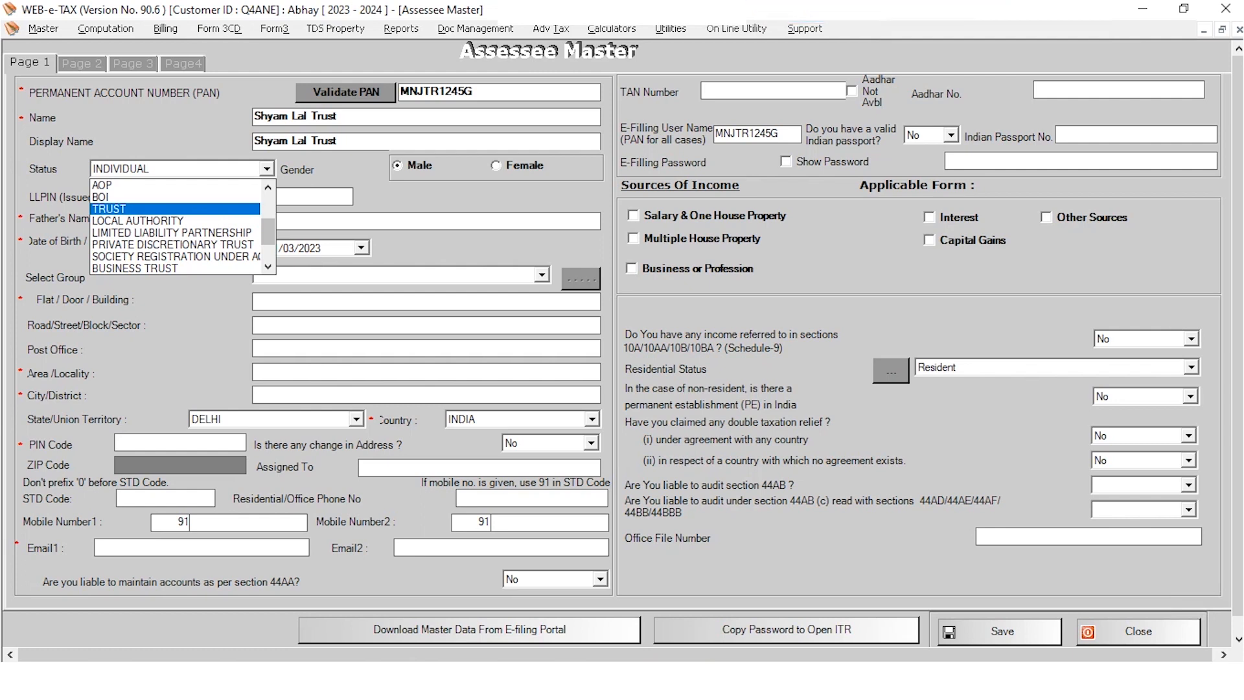
key("Return")
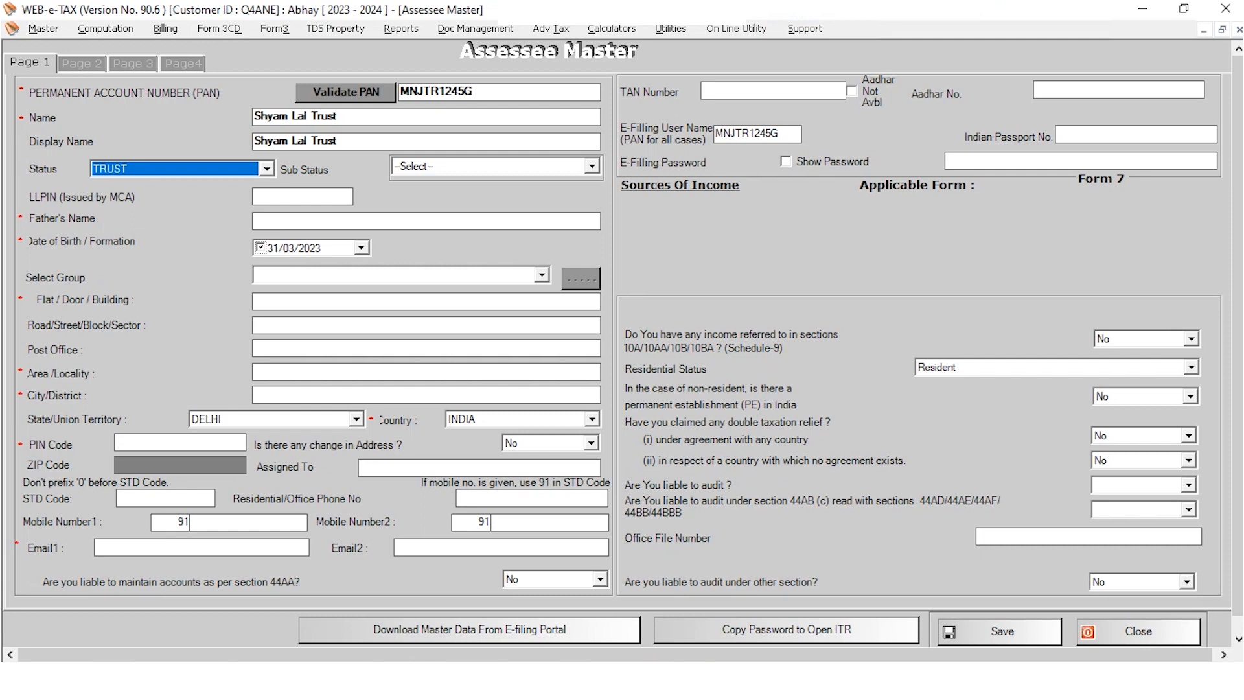
- Set the trust's sub status to Public Charitable Trust
key("Tab")
left_click(591, 167)
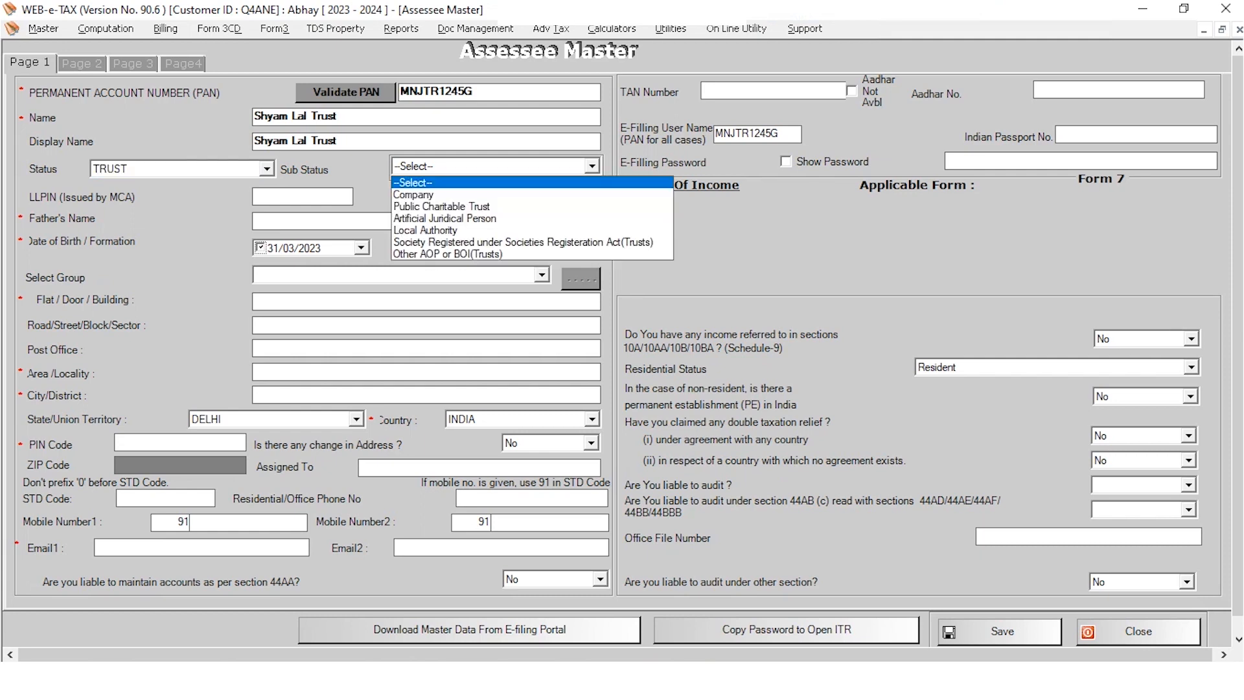
key("Down")
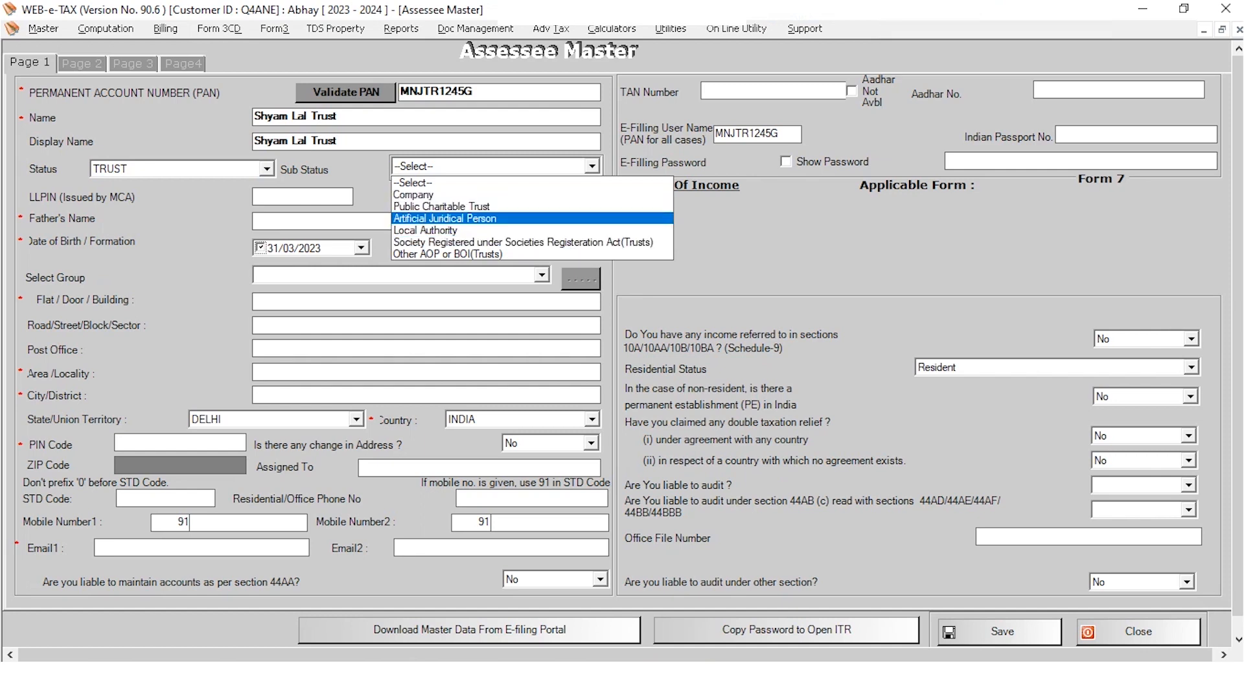
left_click(442, 207)
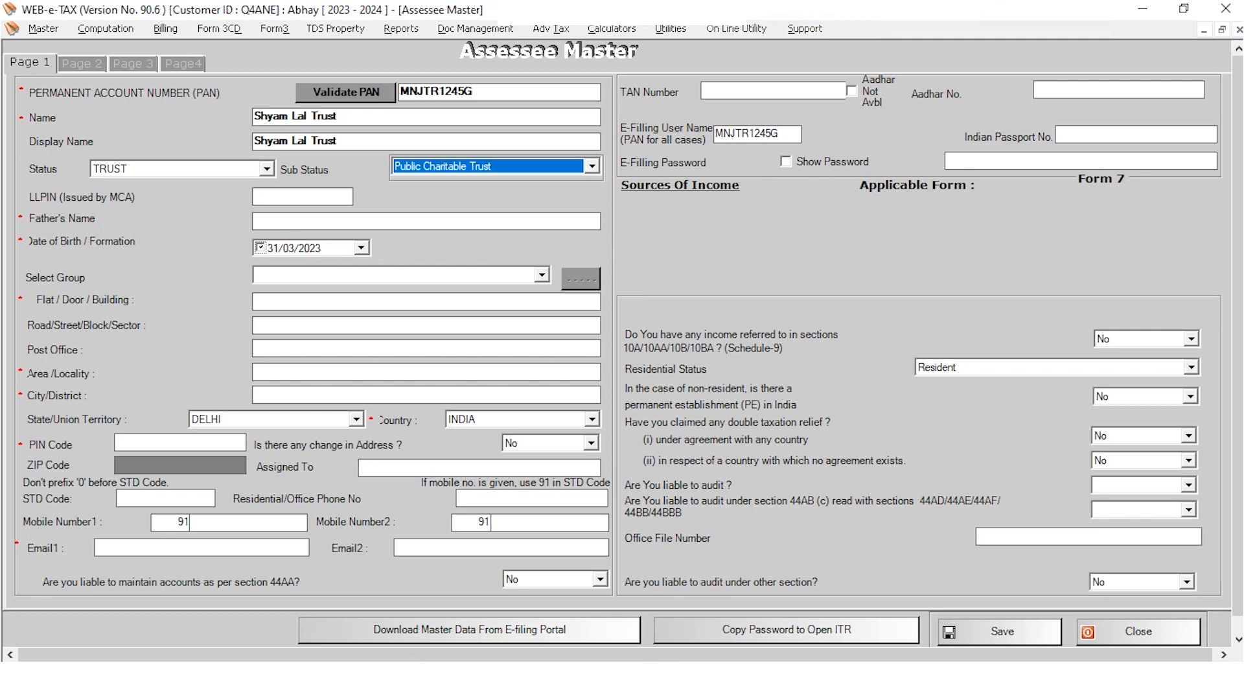
- Fill in the formation date, Group A, address and contact details, and answer whether the trust is liable to audit
left_click(309, 248)
type("2018")
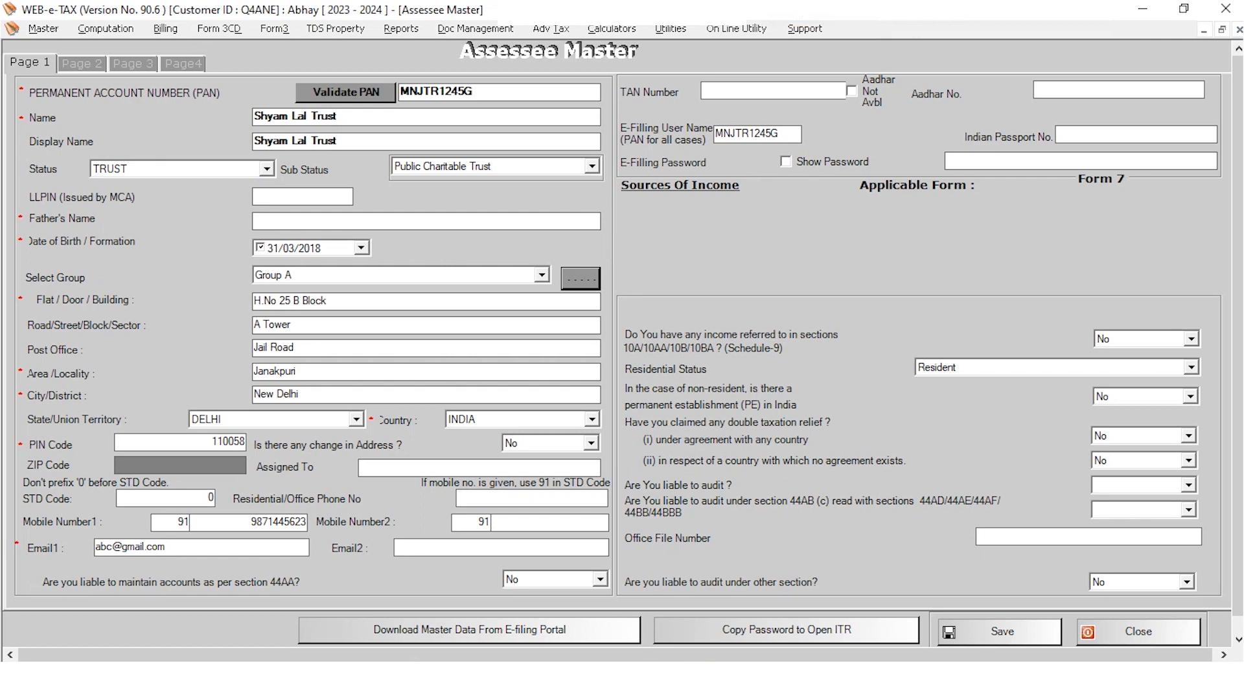
left_click(1010, 160)
left_click(1188, 485)
left_click(1127, 500)
- Examine the bank account fields on Page 2, including the choices for account type and use for digital receipts or payments
left_click(82, 64)
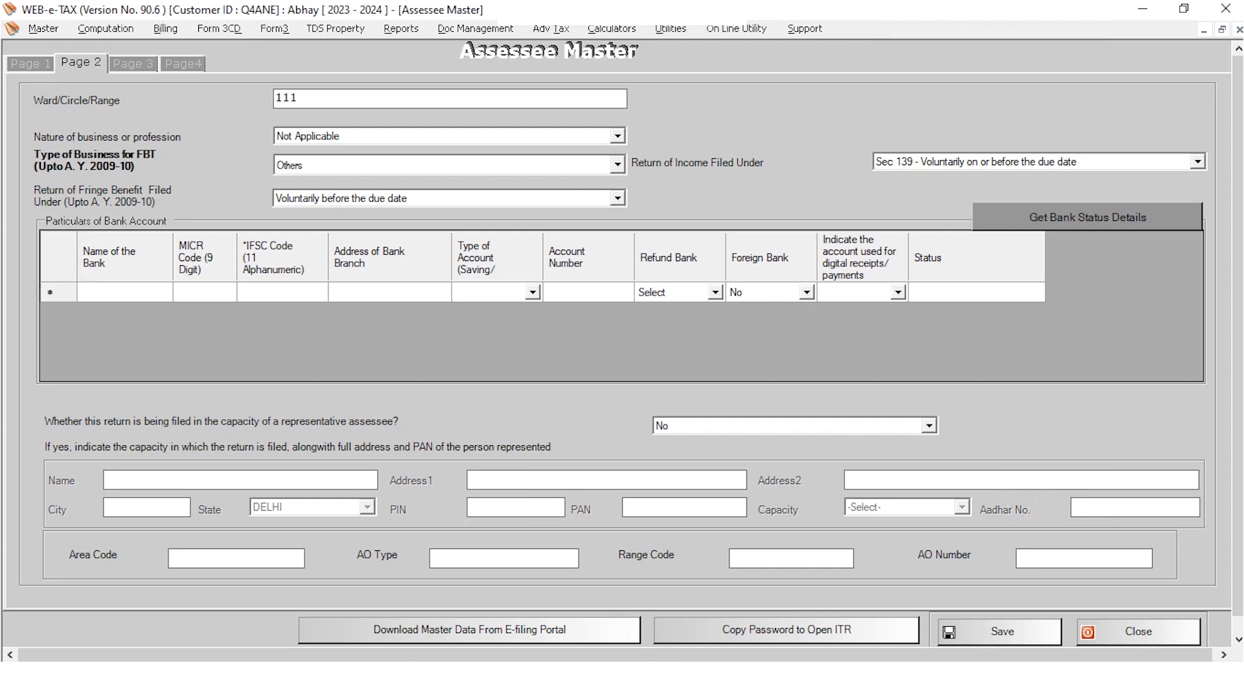
left_click(124, 293)
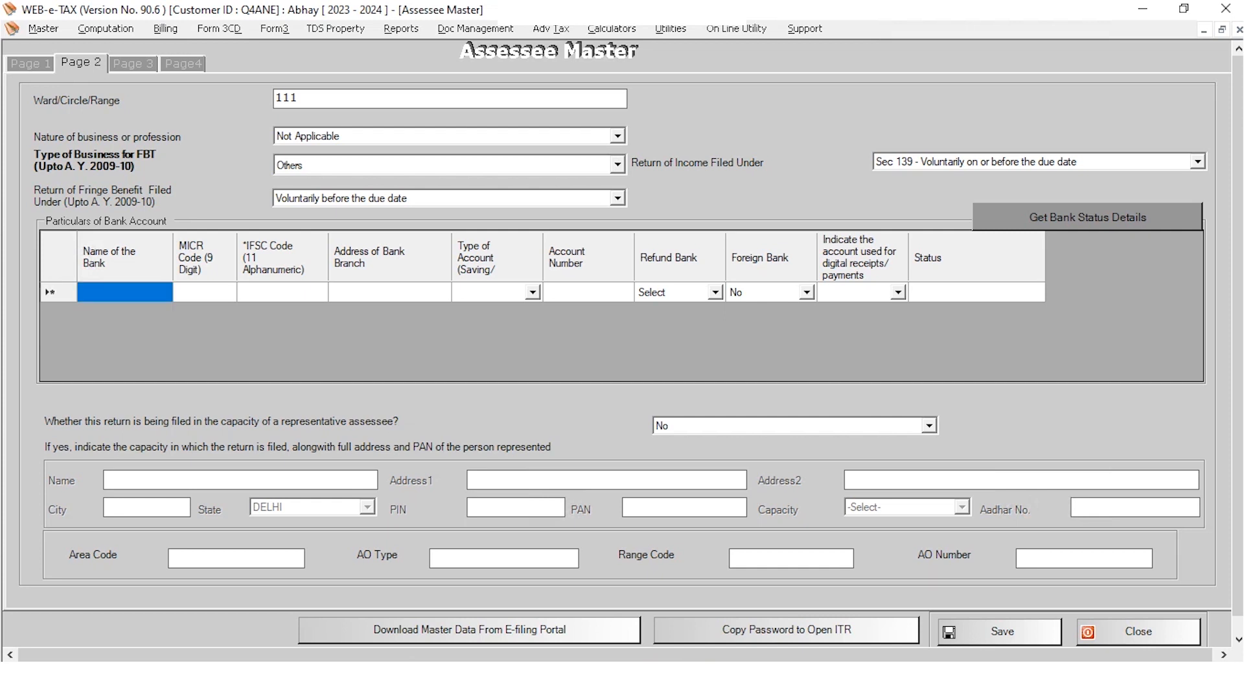
left_click(125, 292)
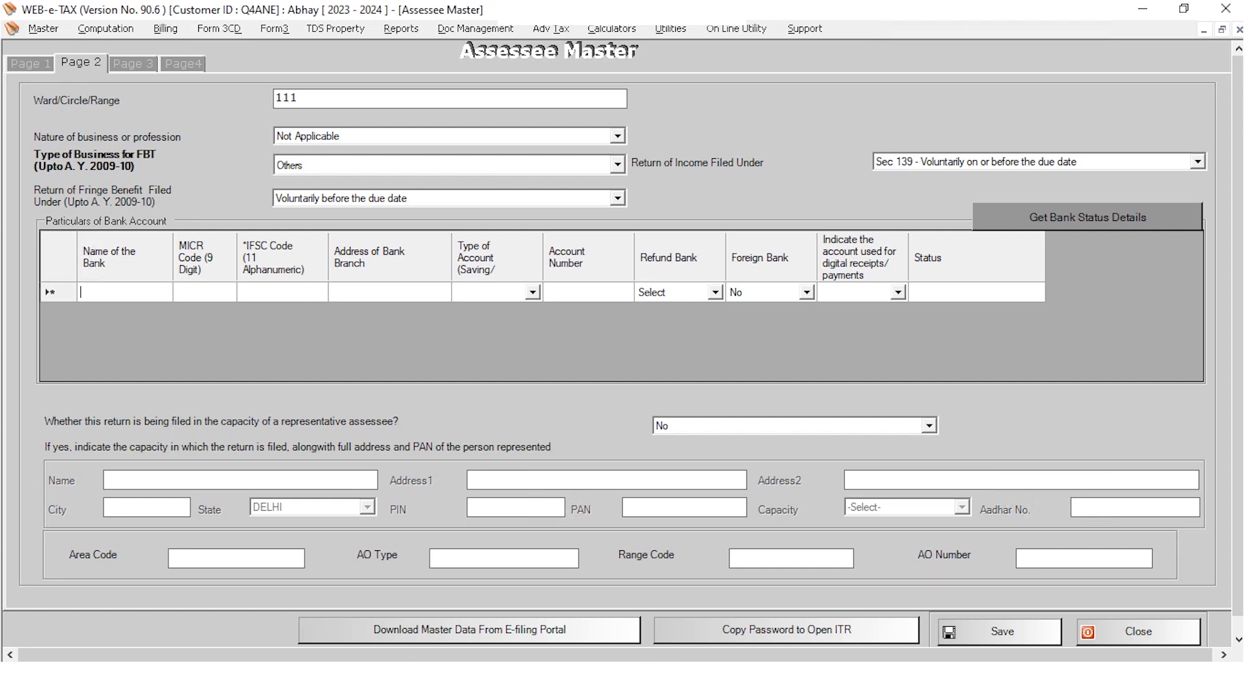
left_click(532, 292)
left_click(533, 292)
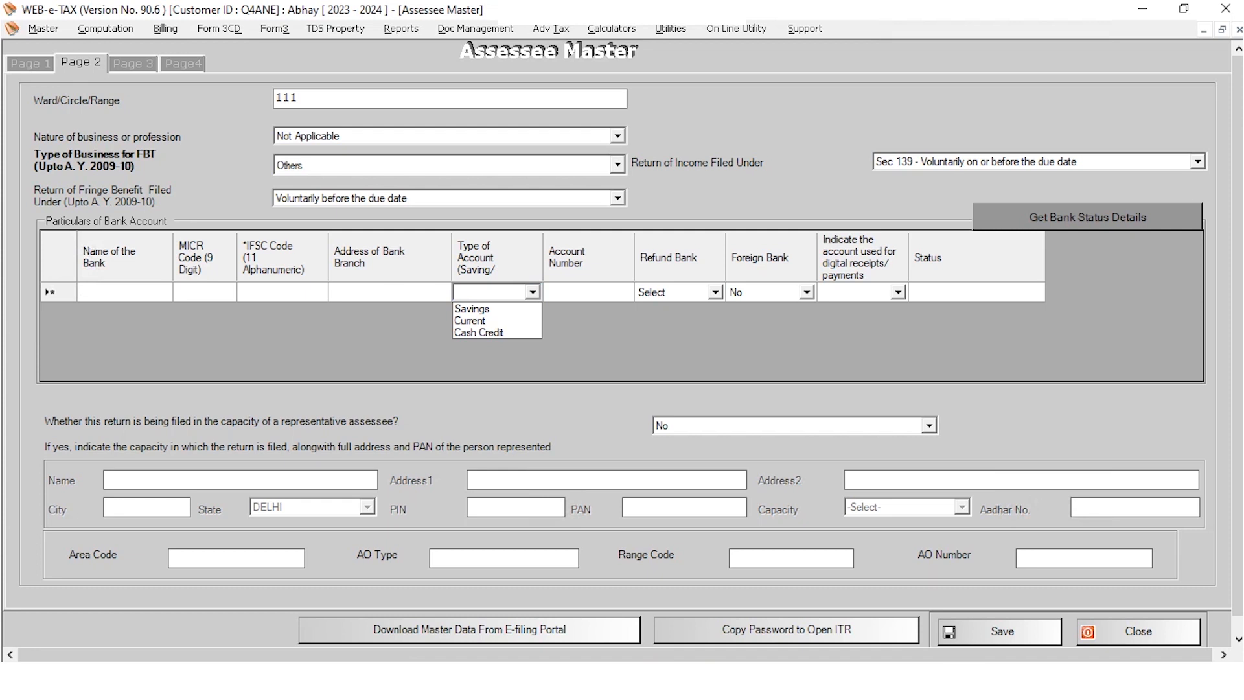
left_click(532, 292)
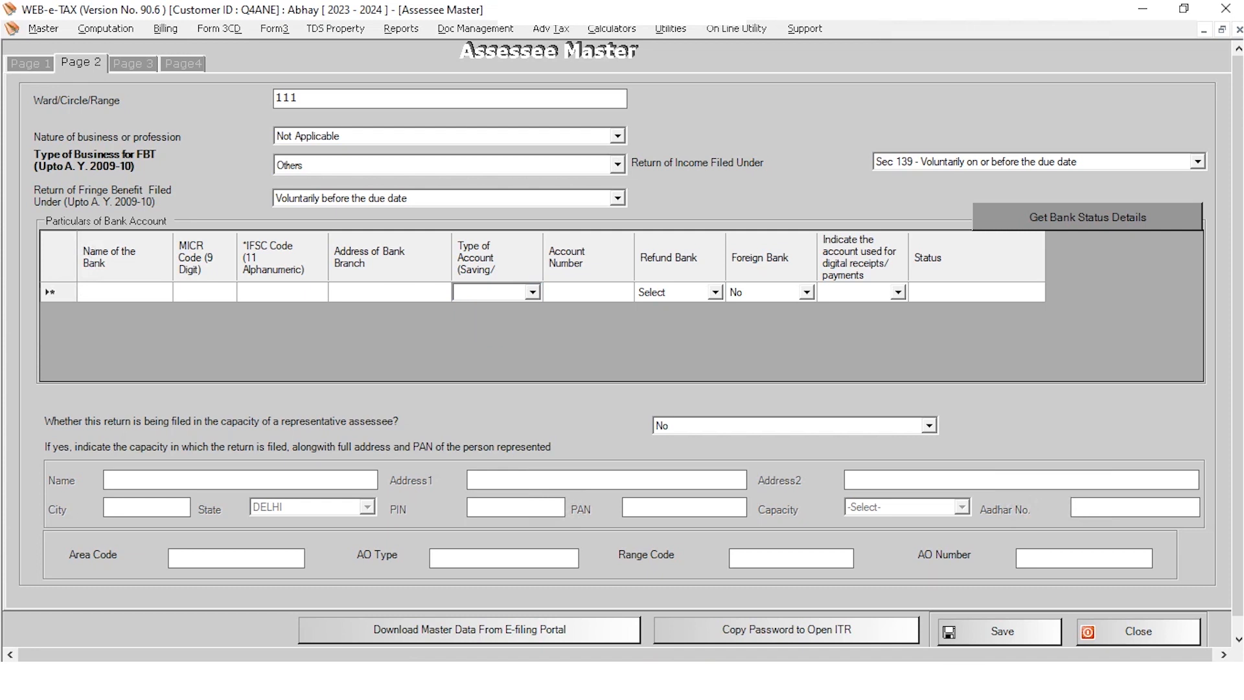
left_click(898, 293)
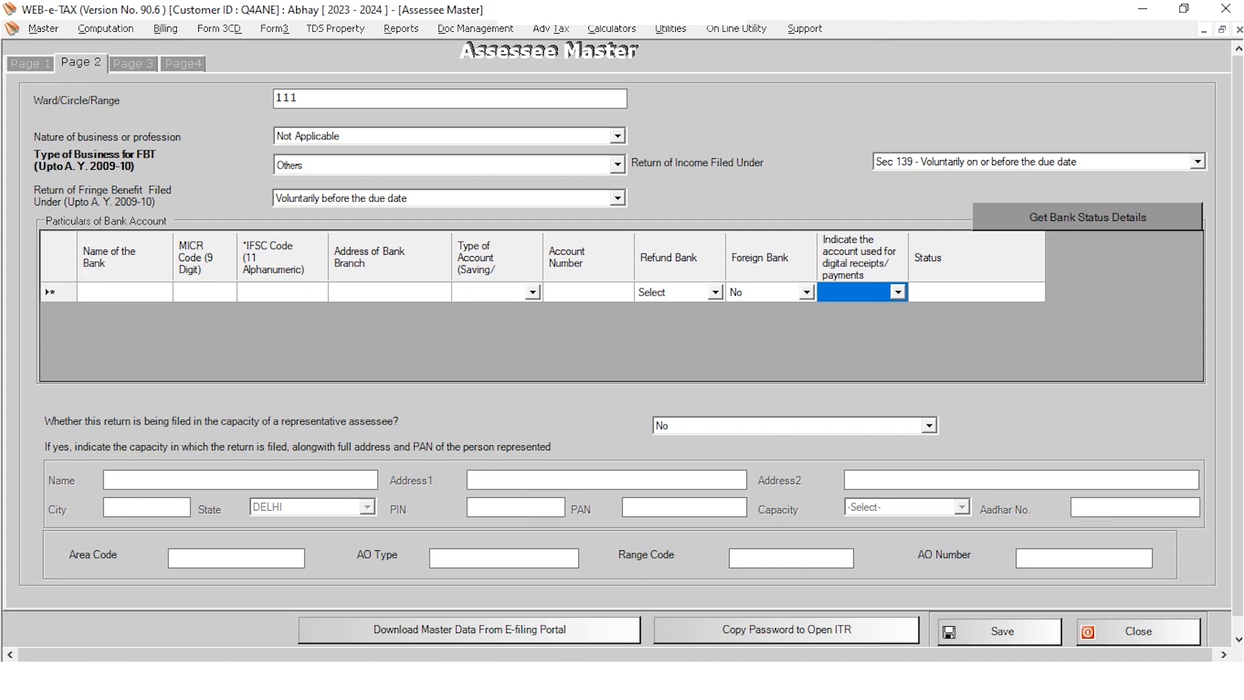
left_click(898, 292)
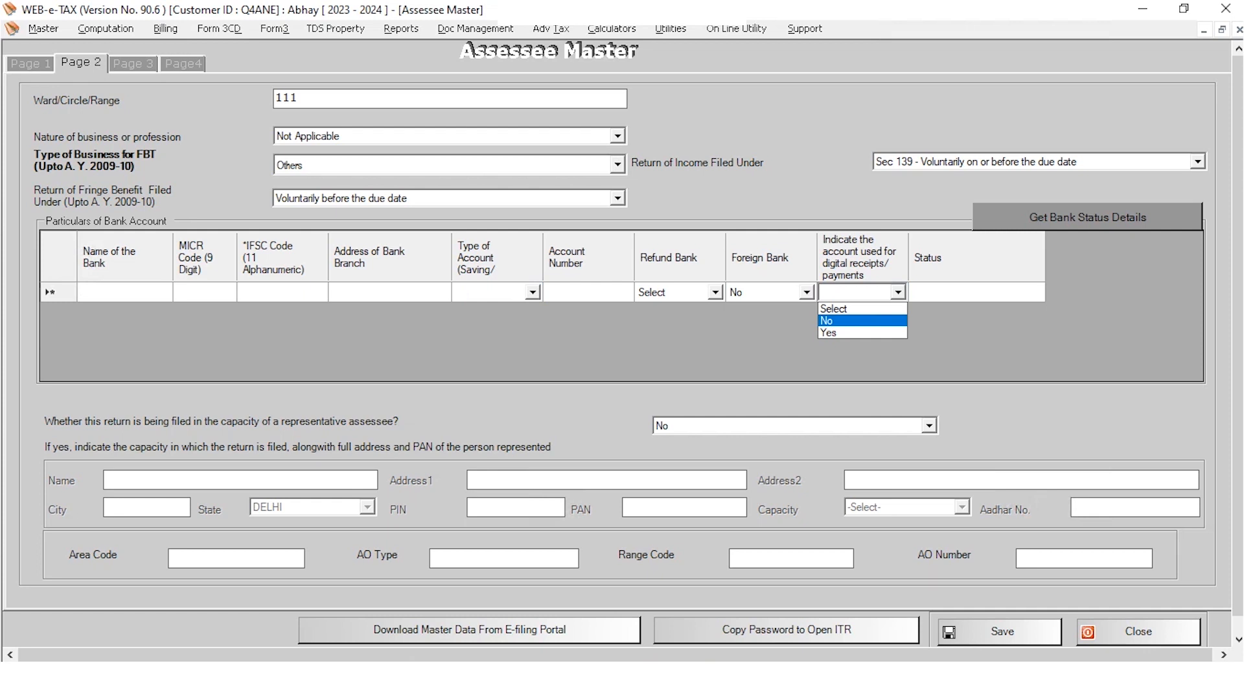
key("Down")
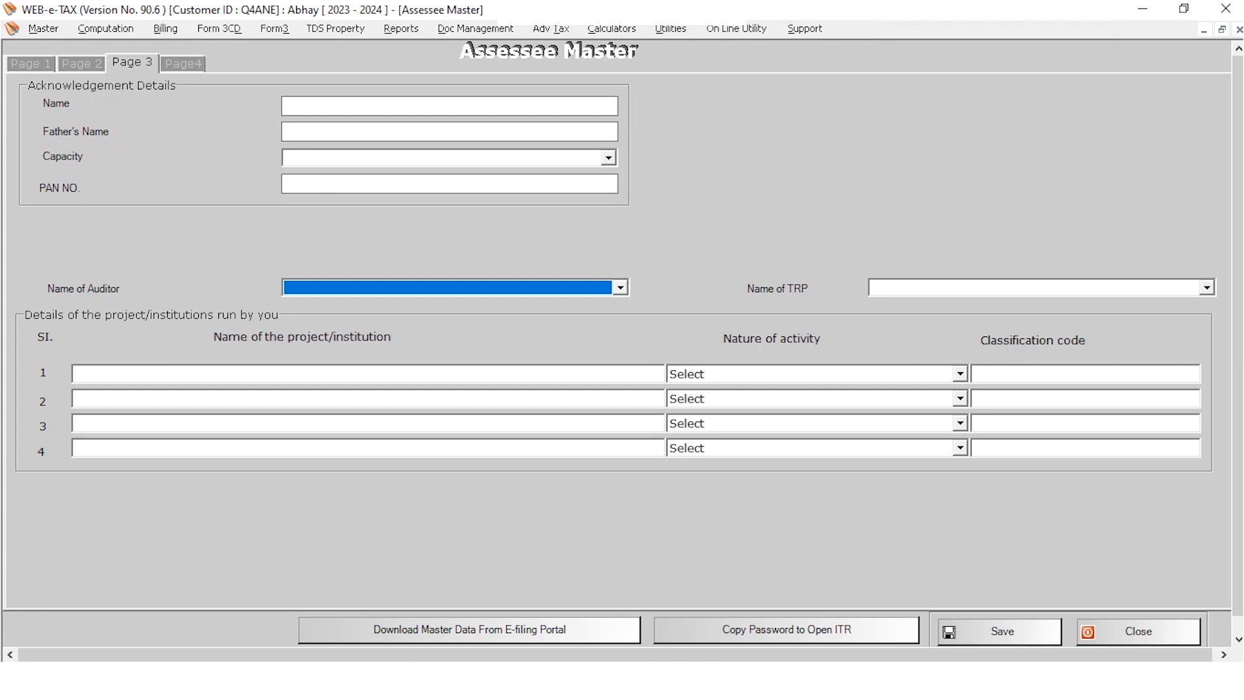
- Enter the acknowledgement person's name, father's name and PAN on Page 3 with capacity Managing Director, and save the assessee record
left_click(337, 106)
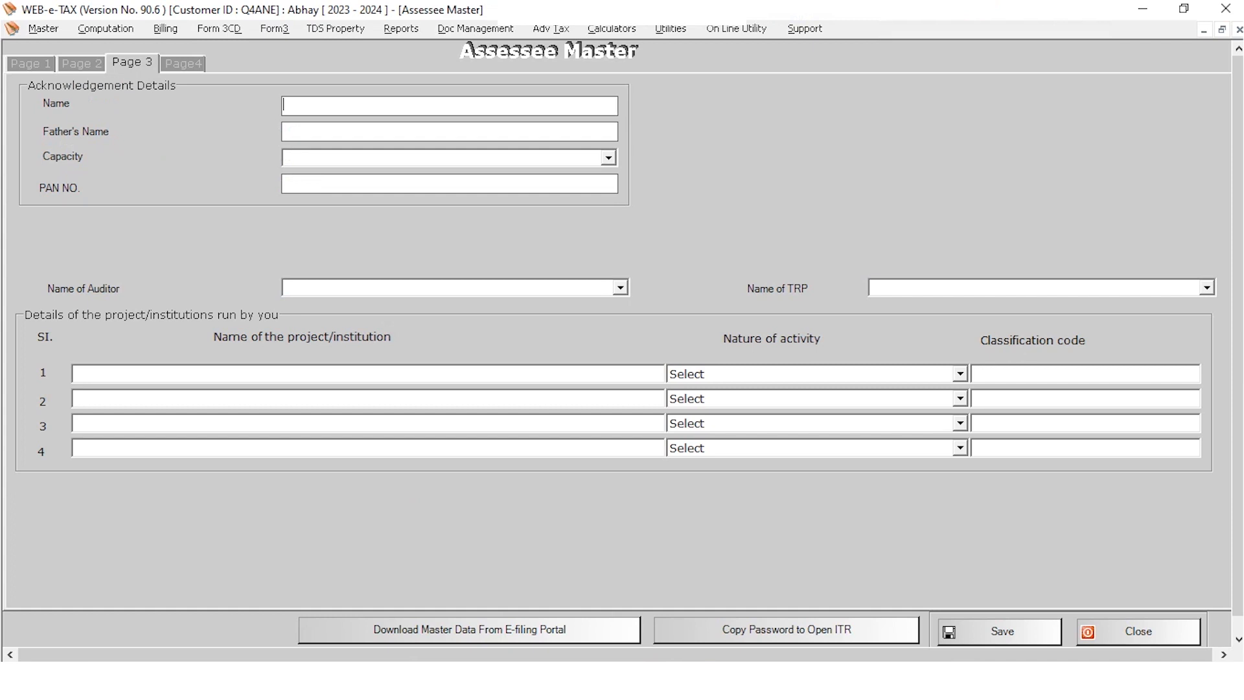
left_click(608, 158)
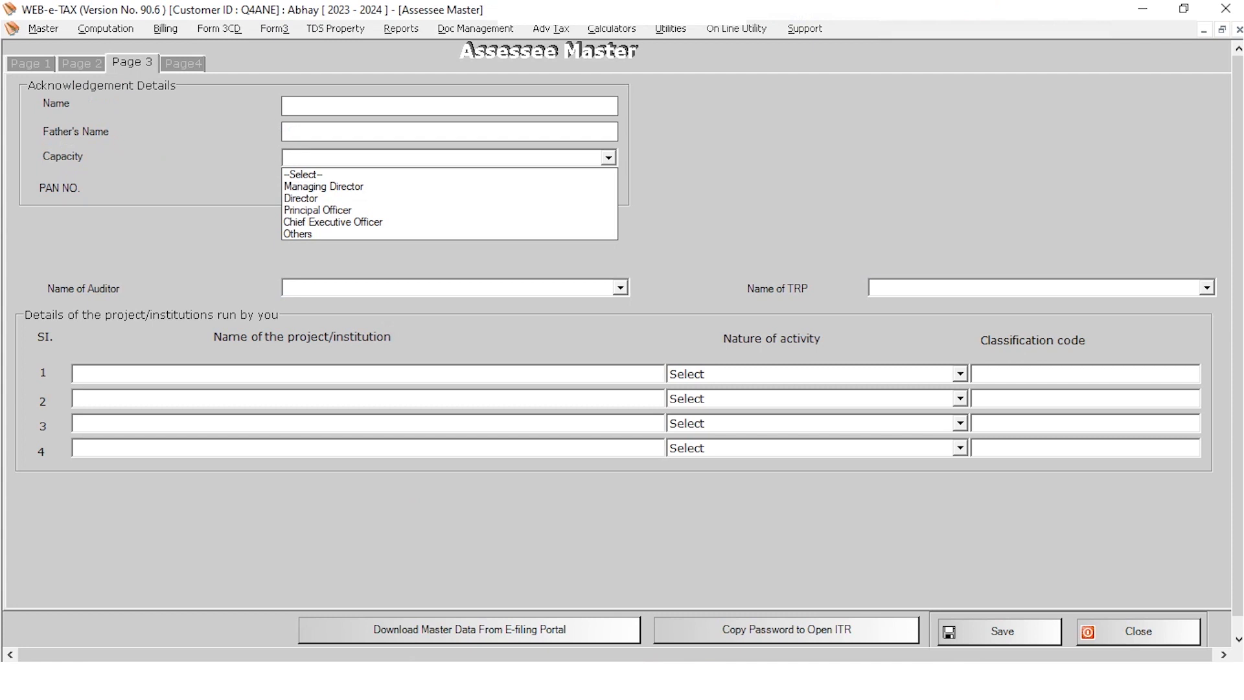
key("Escape")
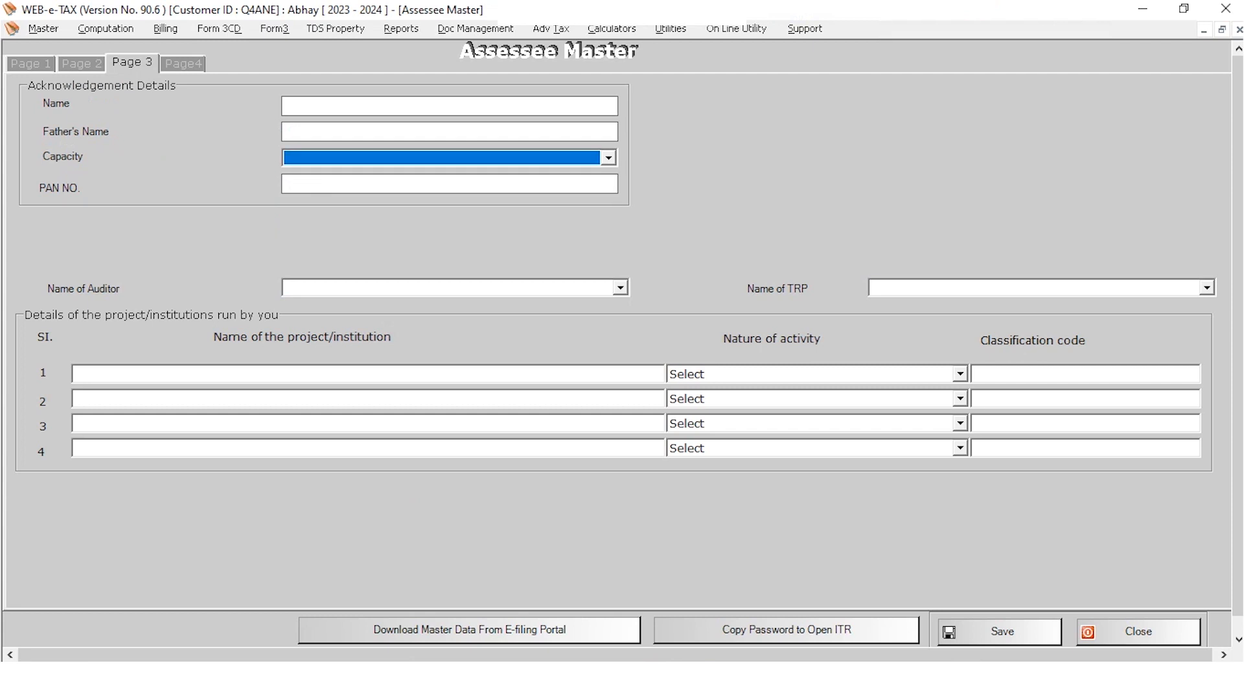
left_click(449, 184)
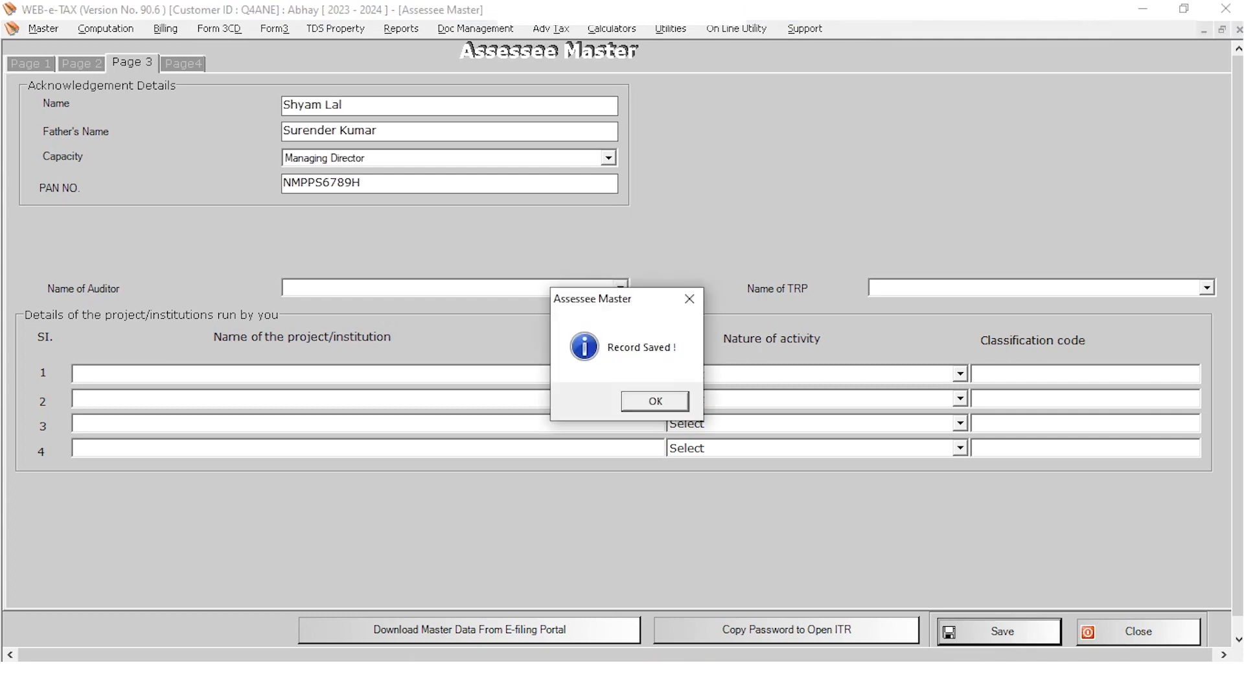
key("Return")
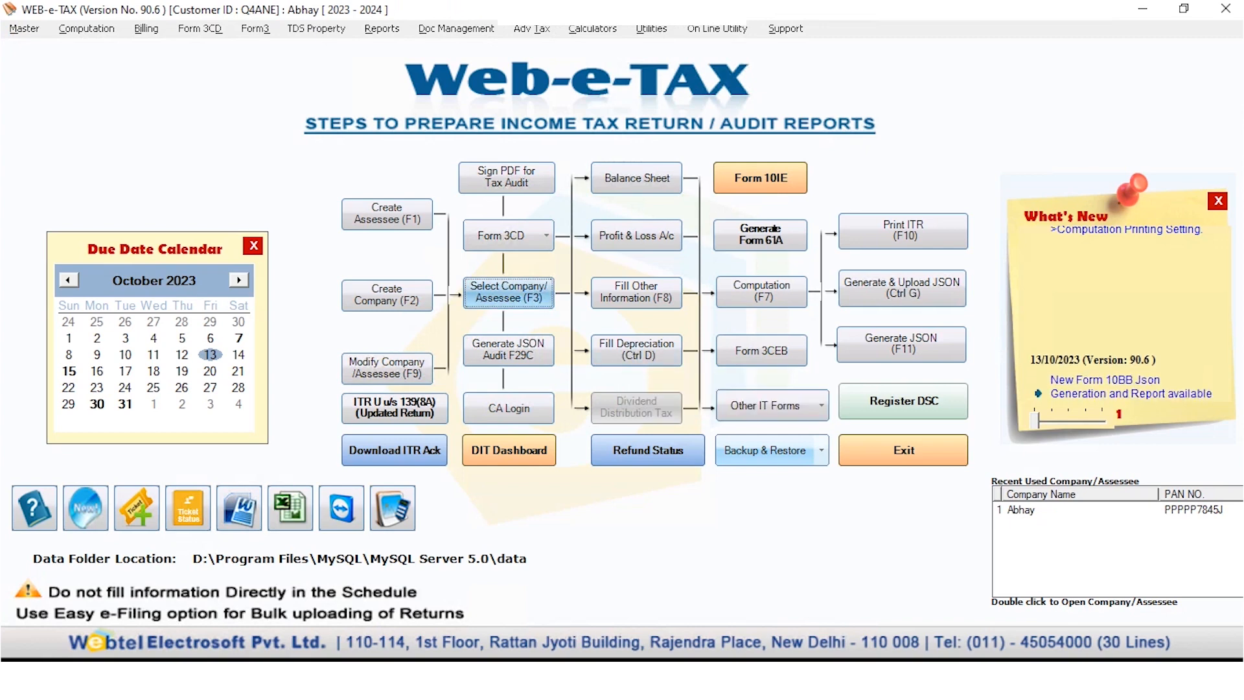
- Find the new trust in the company list by searching for "Shy" and select it as the default assessee
left_click(508, 291)
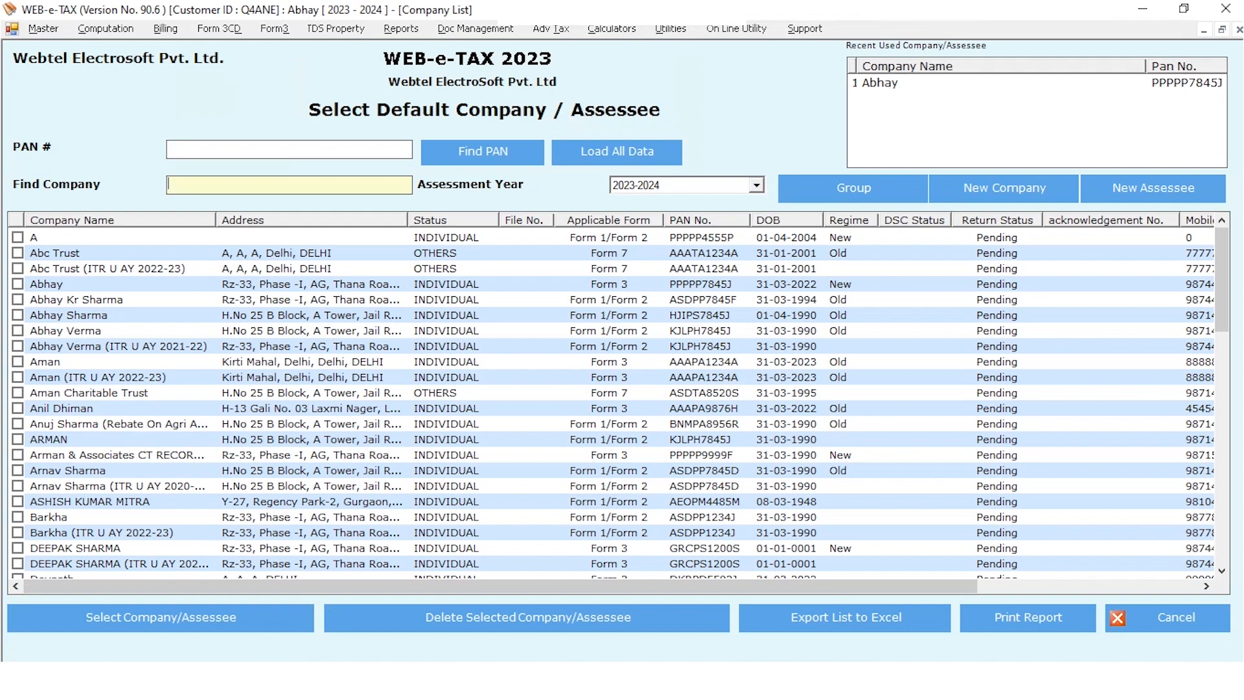
type("Shy")
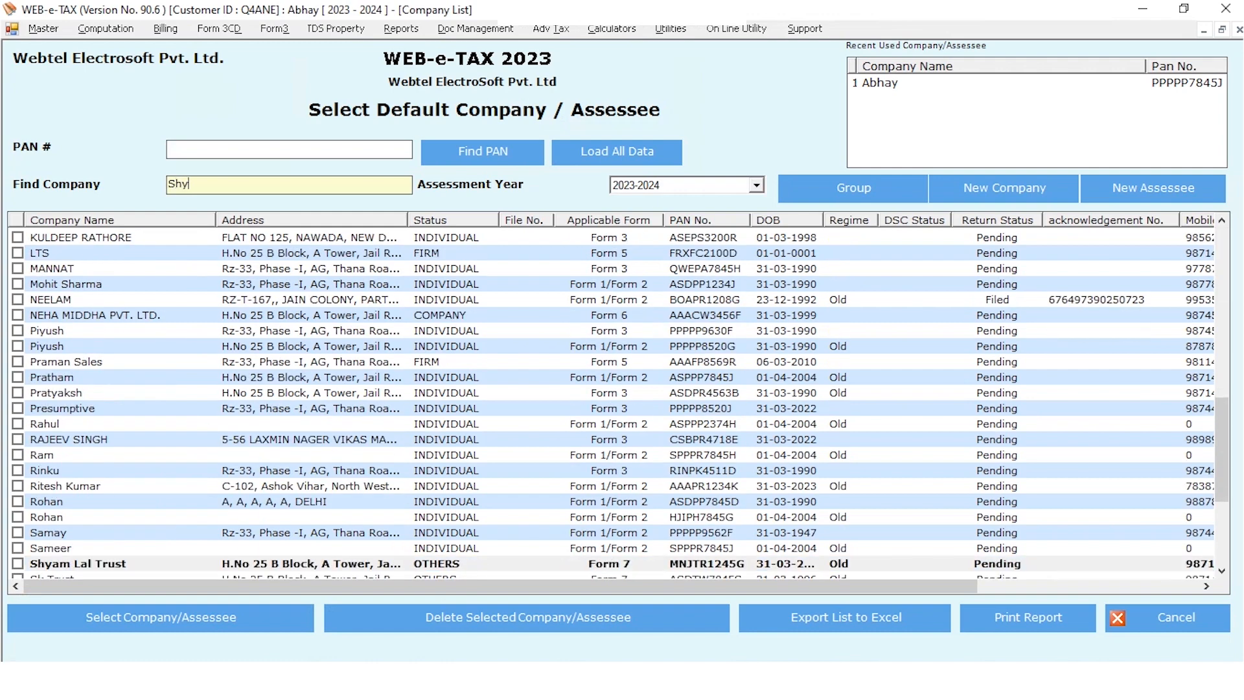
key("Return")
key("Return")
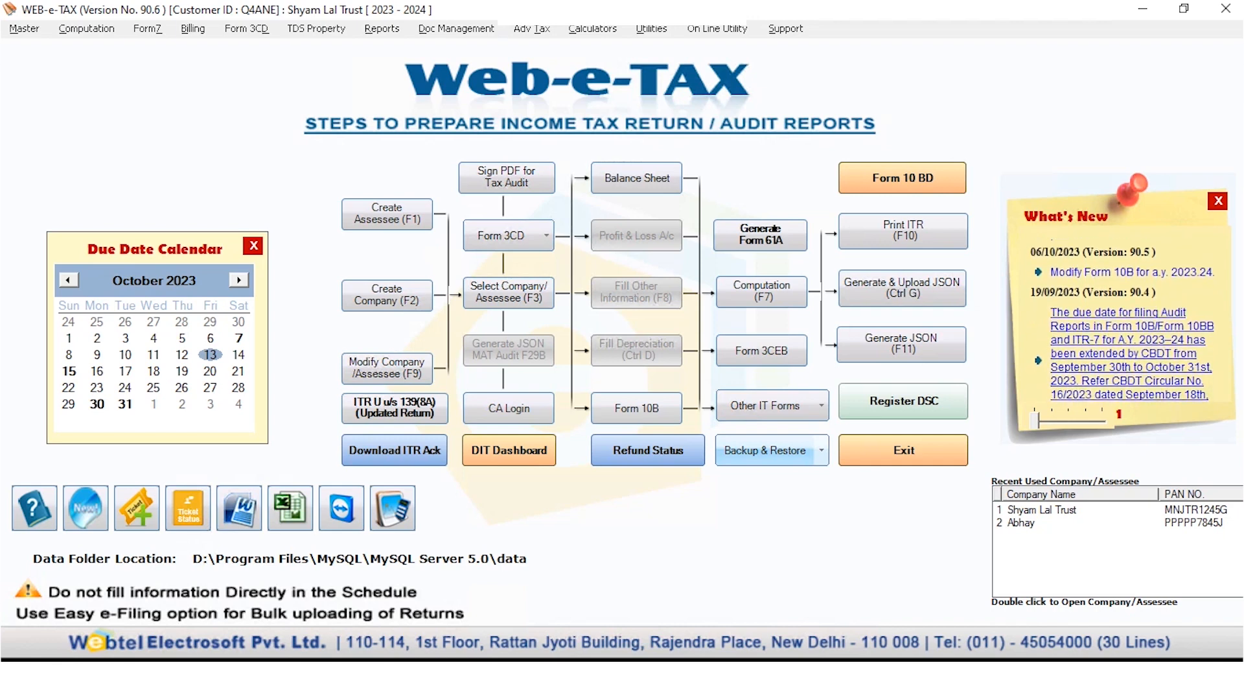
- In Form 7 Other Details, add a resident founder identified by PAN and a resident trustee identified by Aadhaar, each with 50% shareholding
left_click(147, 28)
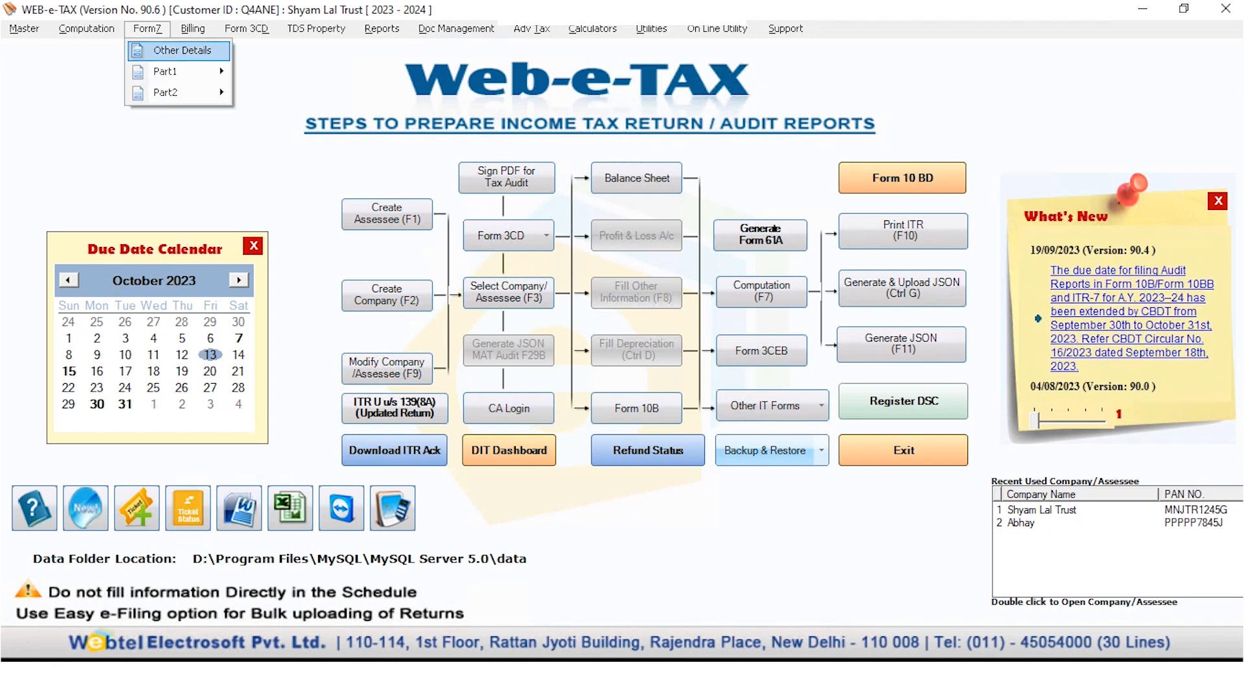
left_click(182, 50)
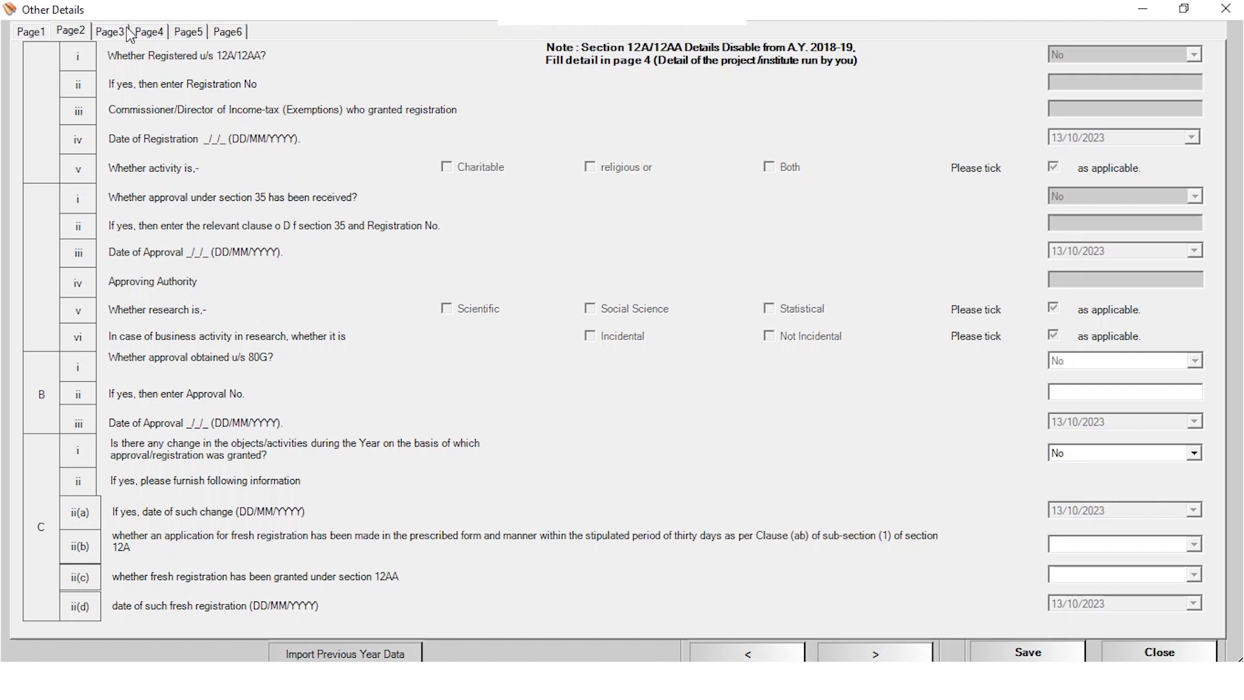
left_click(147, 33)
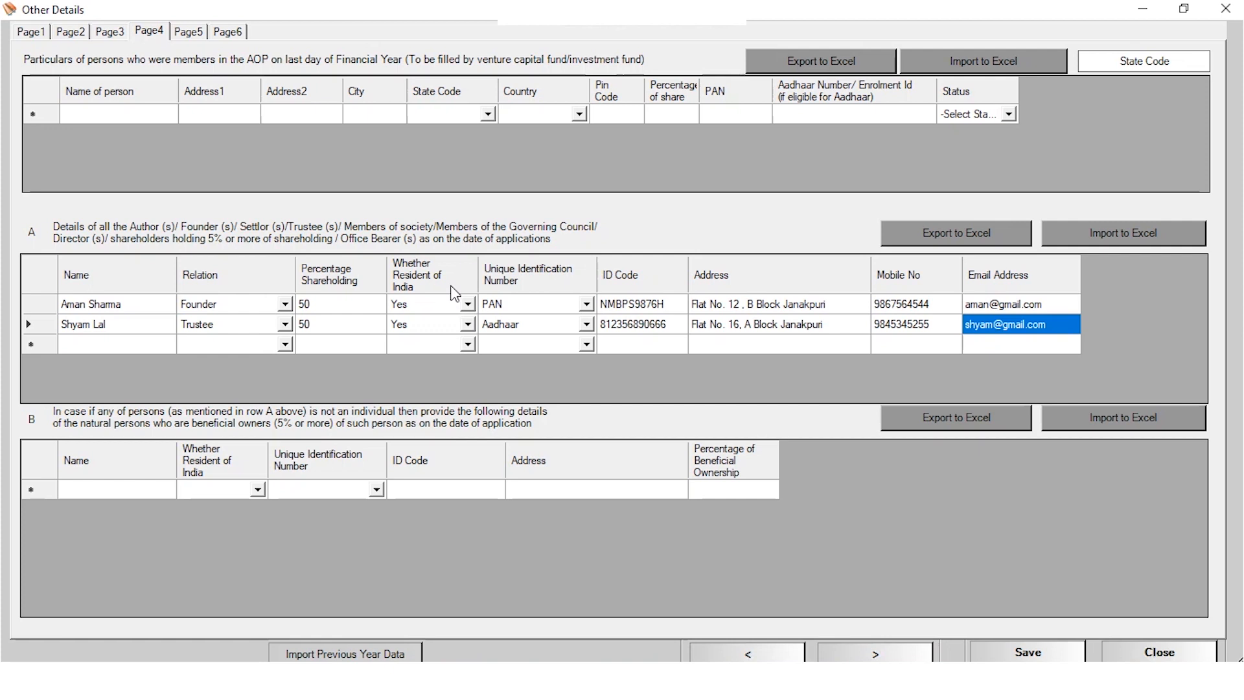
left_click(585, 306)
left_click(586, 306)
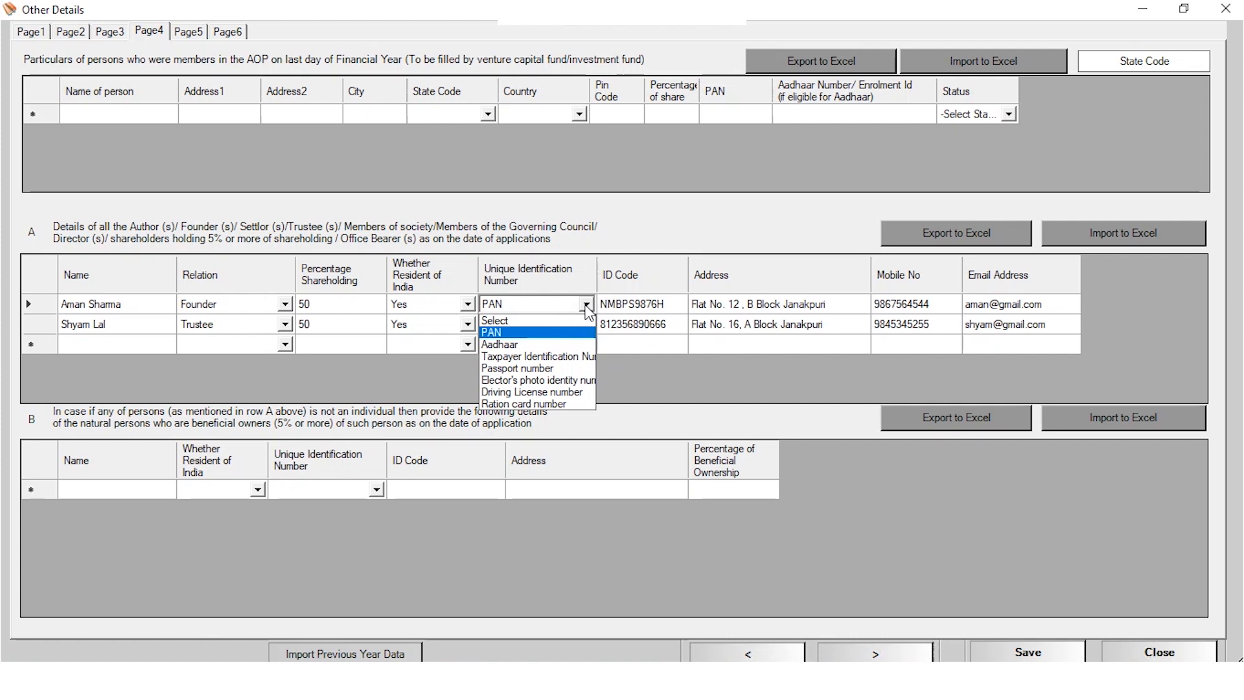
left_click(644, 352)
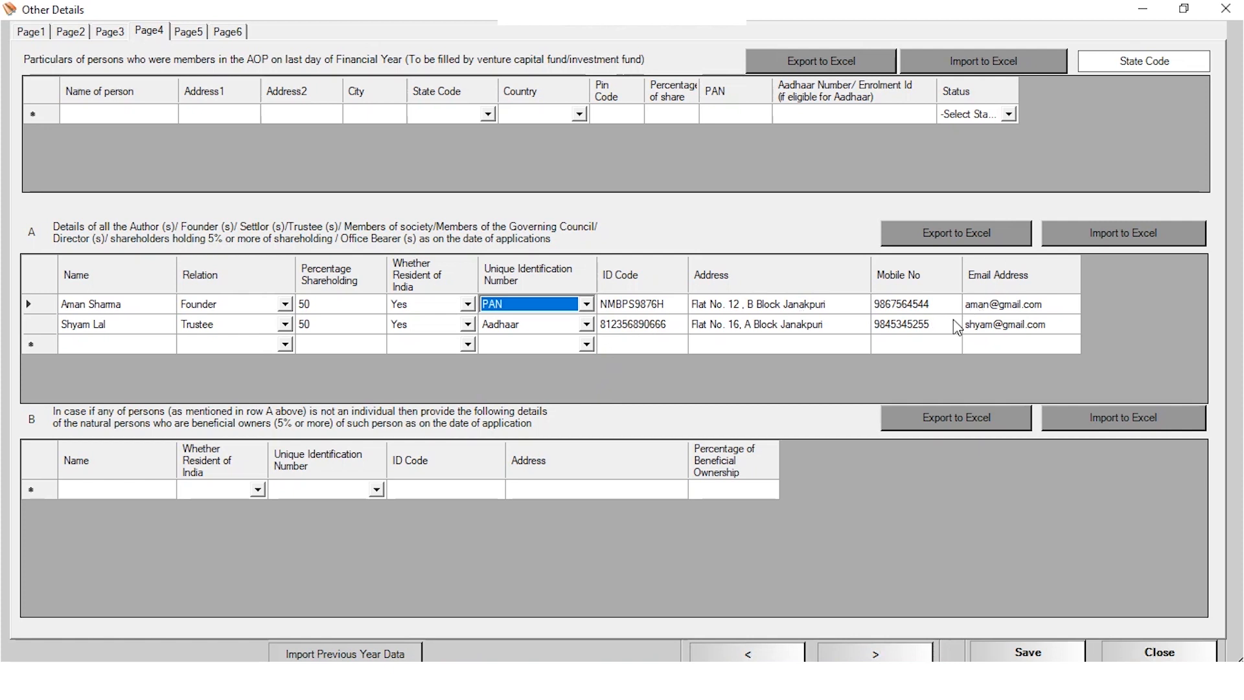
- Record SLK Association on Page5 as a project run by the assessee, with activity Charitable & Religious and classification Education
left_click(188, 32)
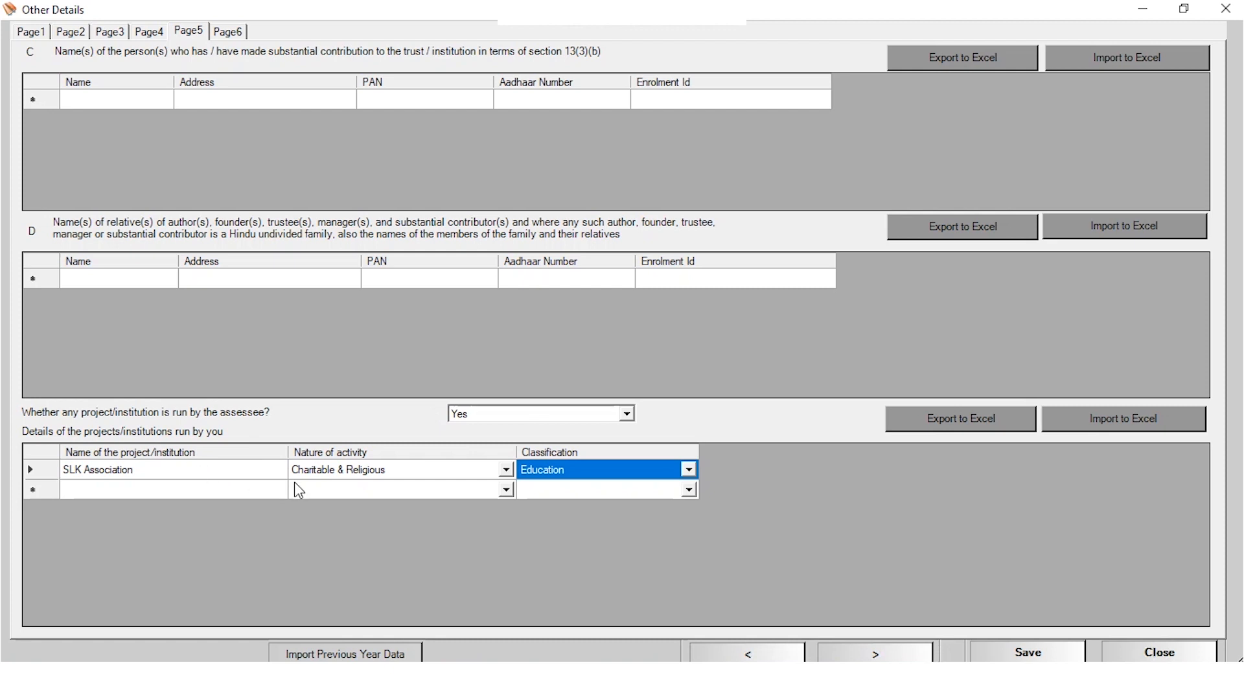
left_click(505, 477)
left_click(504, 475)
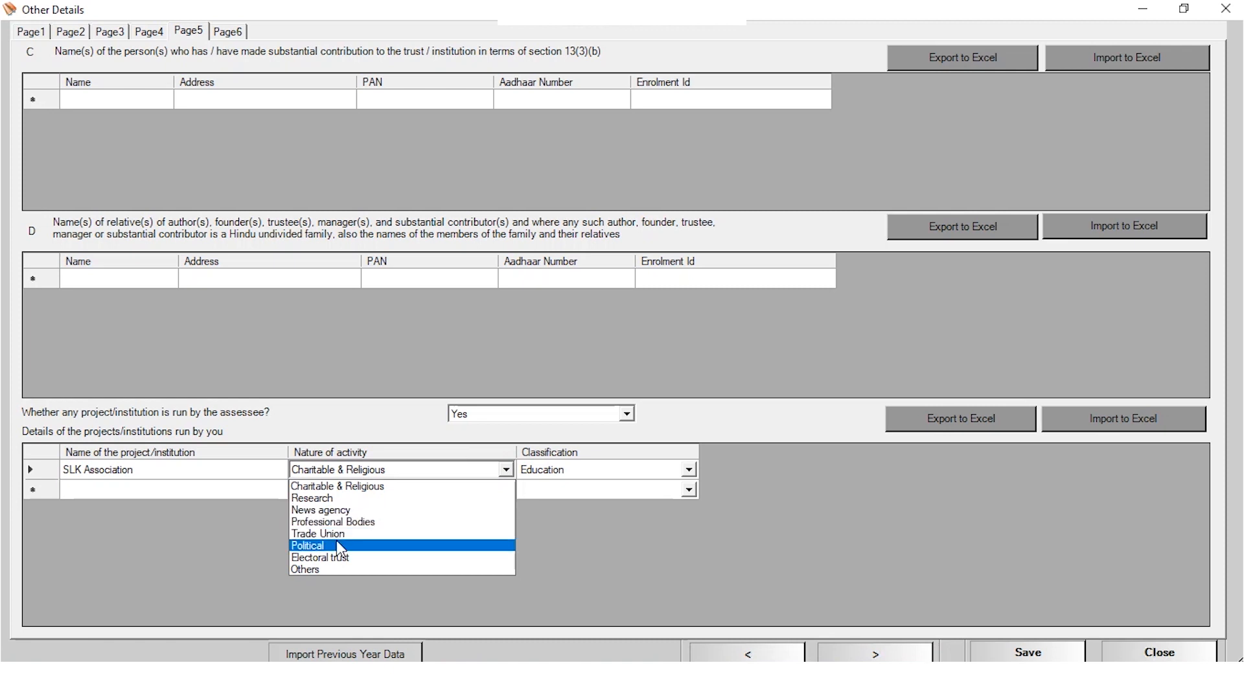
left_click(598, 546)
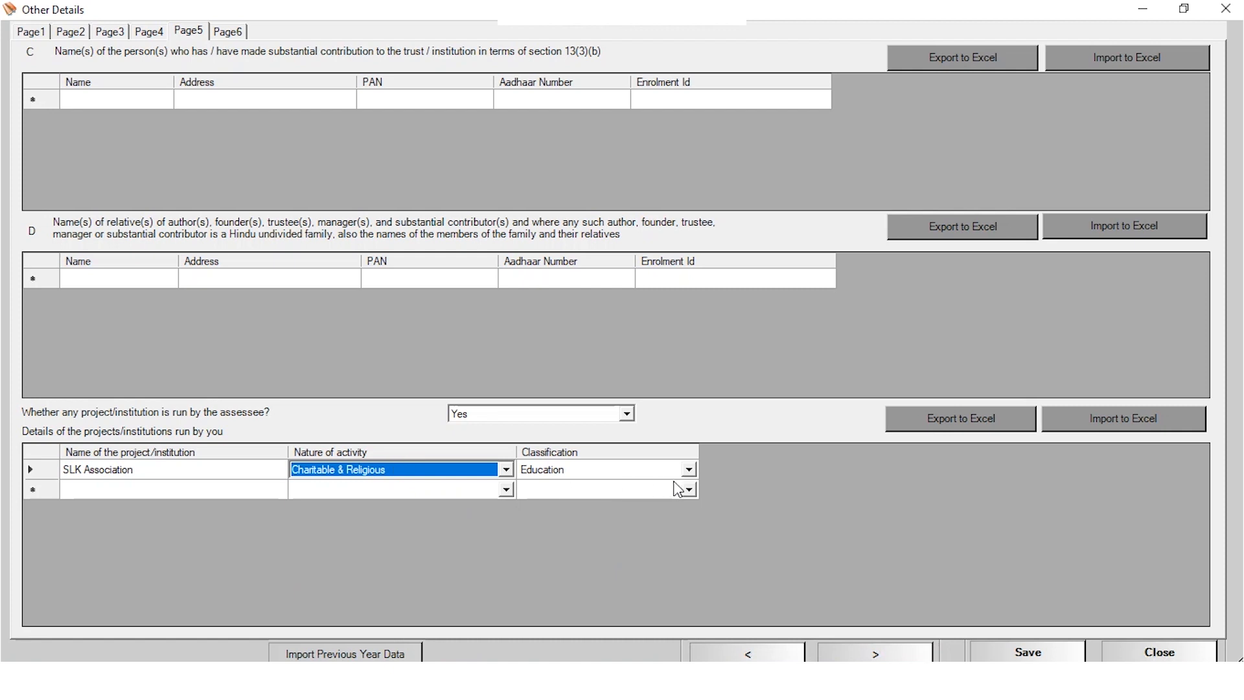
left_click(690, 470)
left_click(689, 470)
left_click(689, 470)
left_click(689, 470)
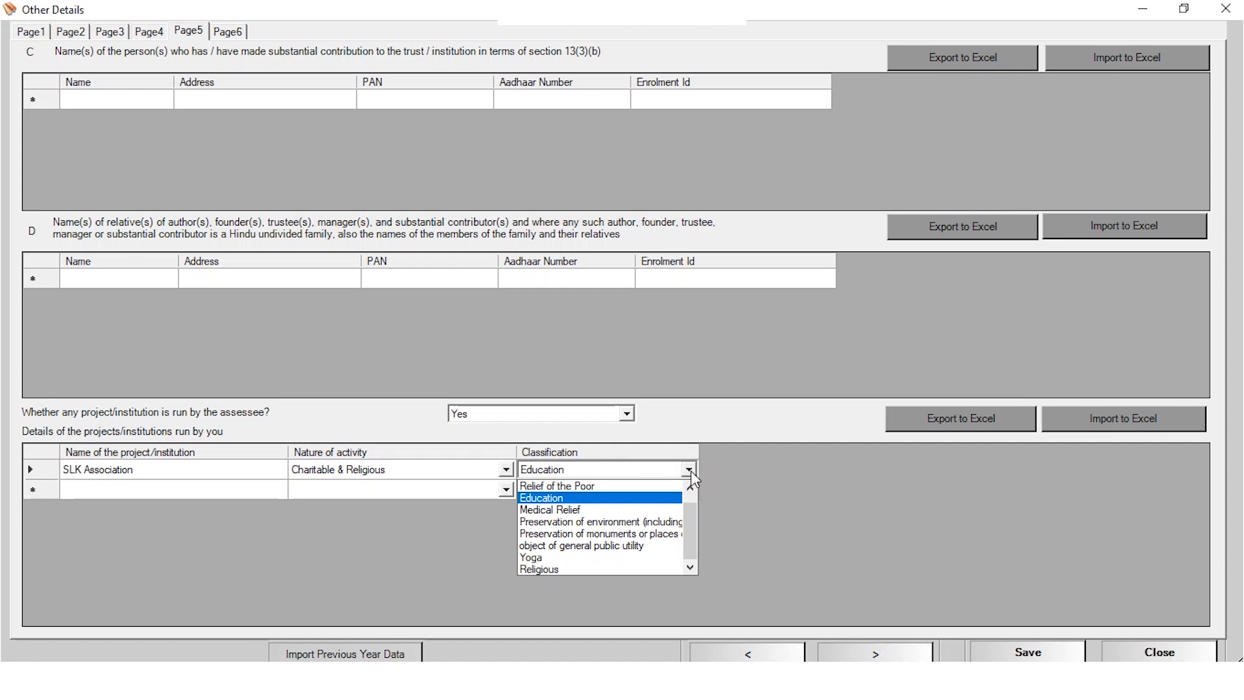
left_click(729, 508)
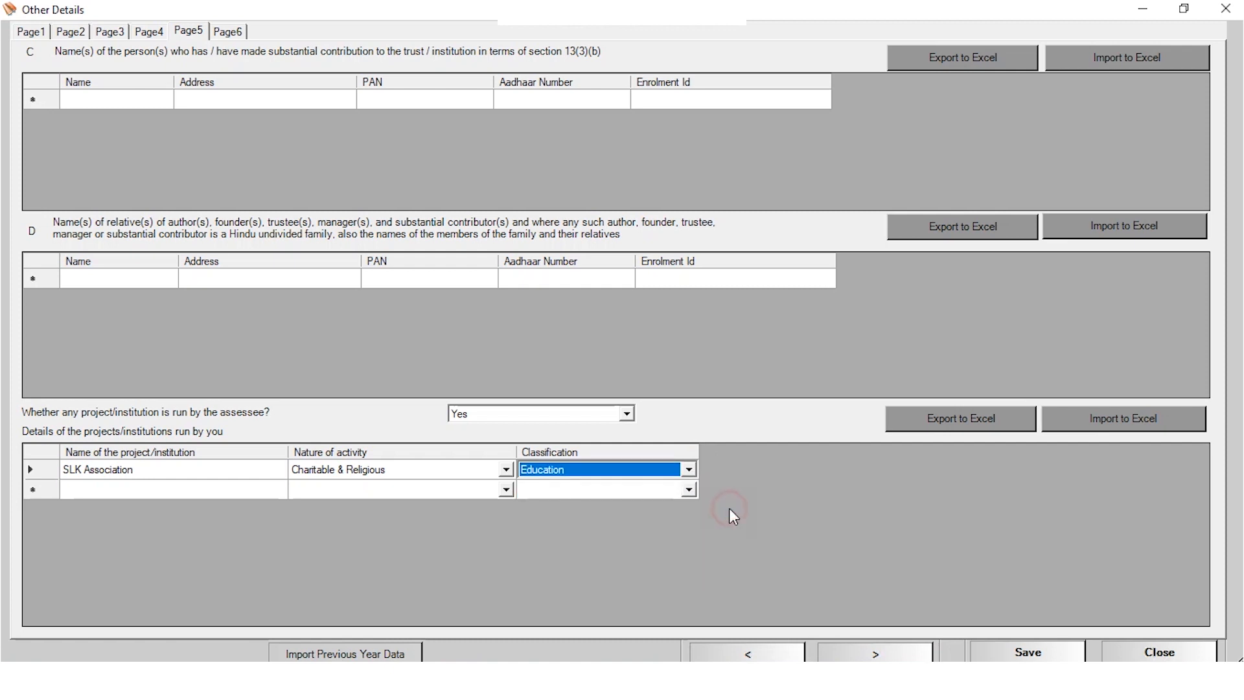
- On Page6, select 12A/12AA as the section for the existing Income Tax Act registration, and save and close Other Details
left_click(225, 30)
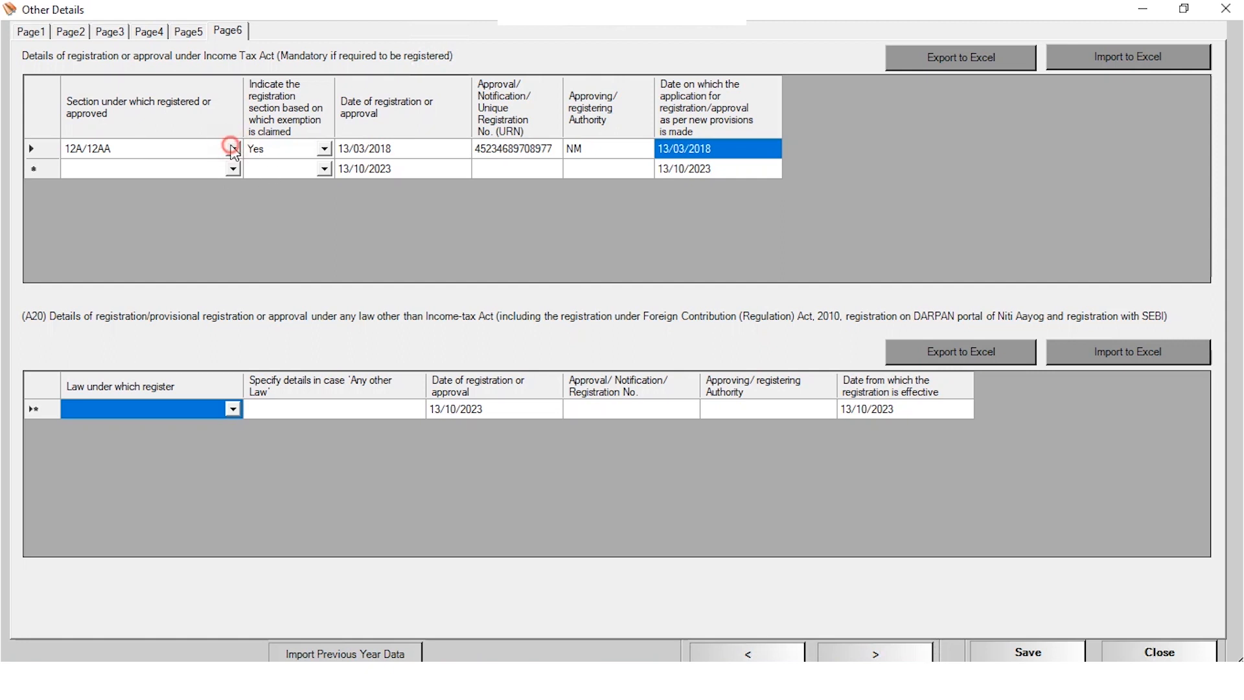
left_click(234, 151)
left_click(233, 152)
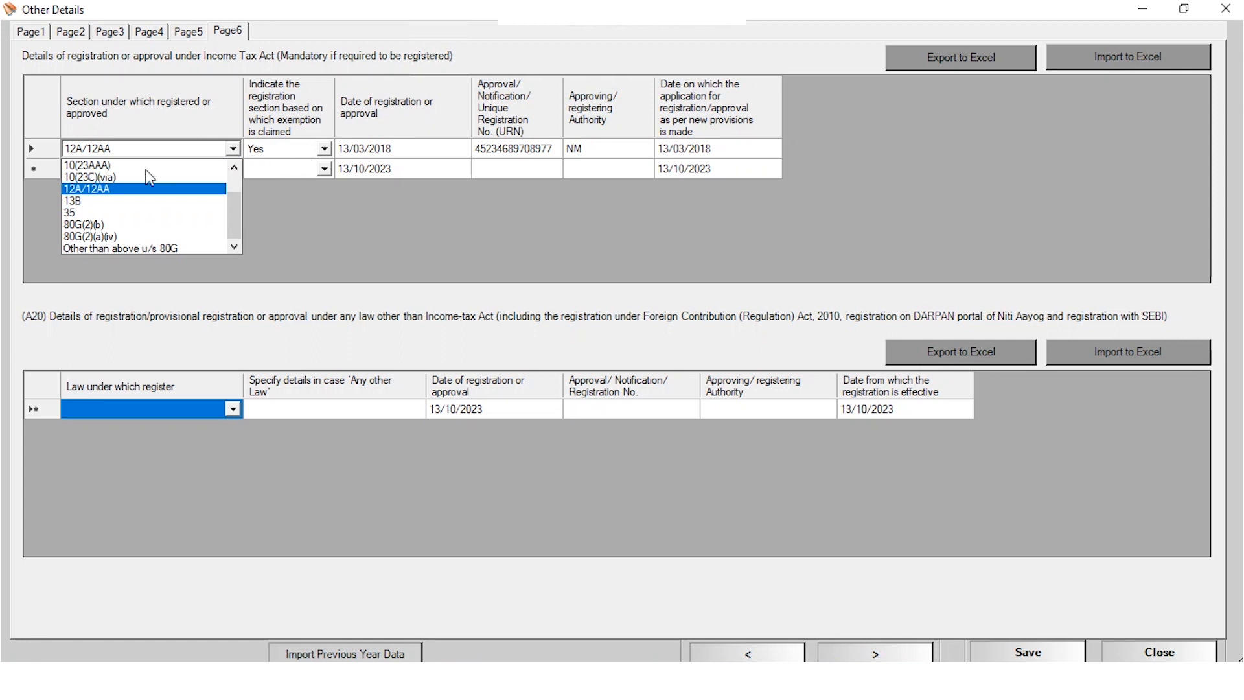
left_click(144, 189)
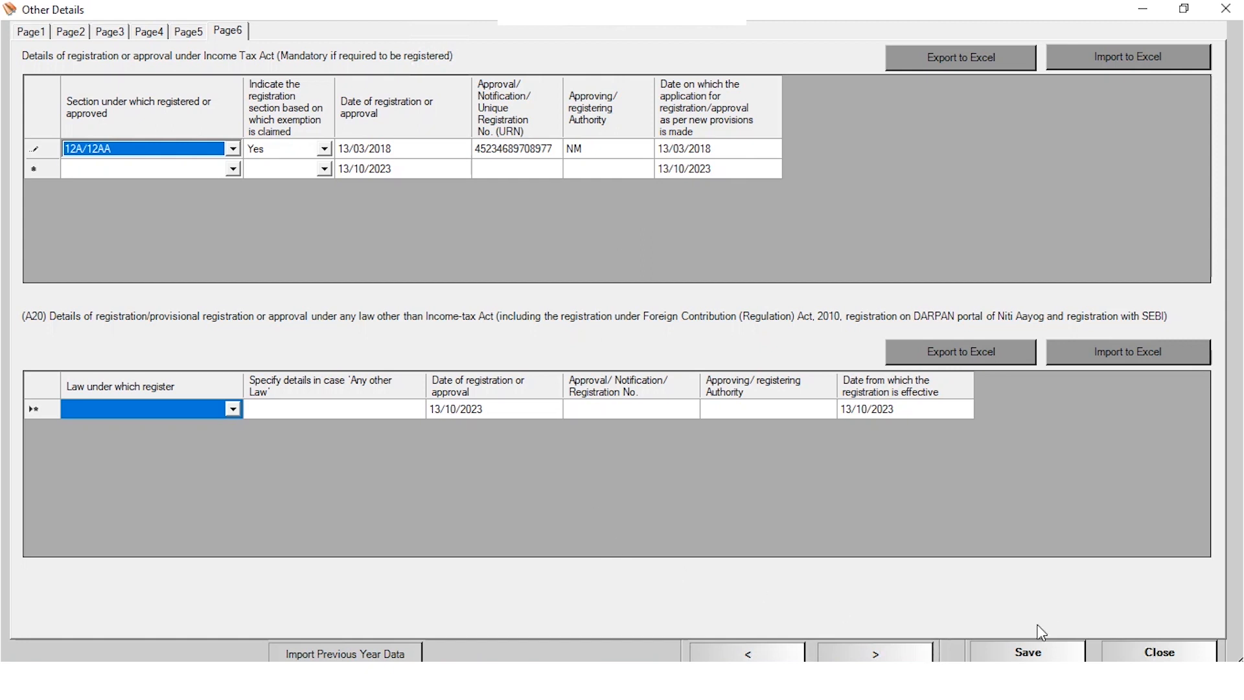
left_click(1024, 653)
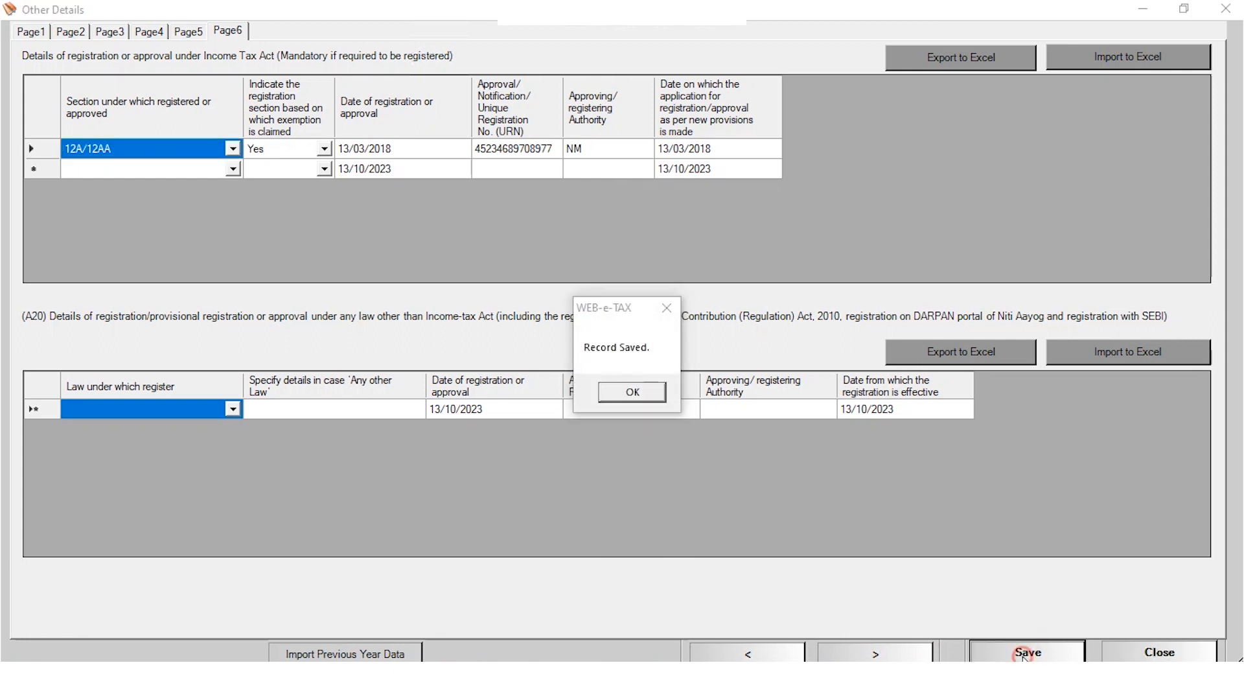
left_click(635, 392)
left_click(1208, 655)
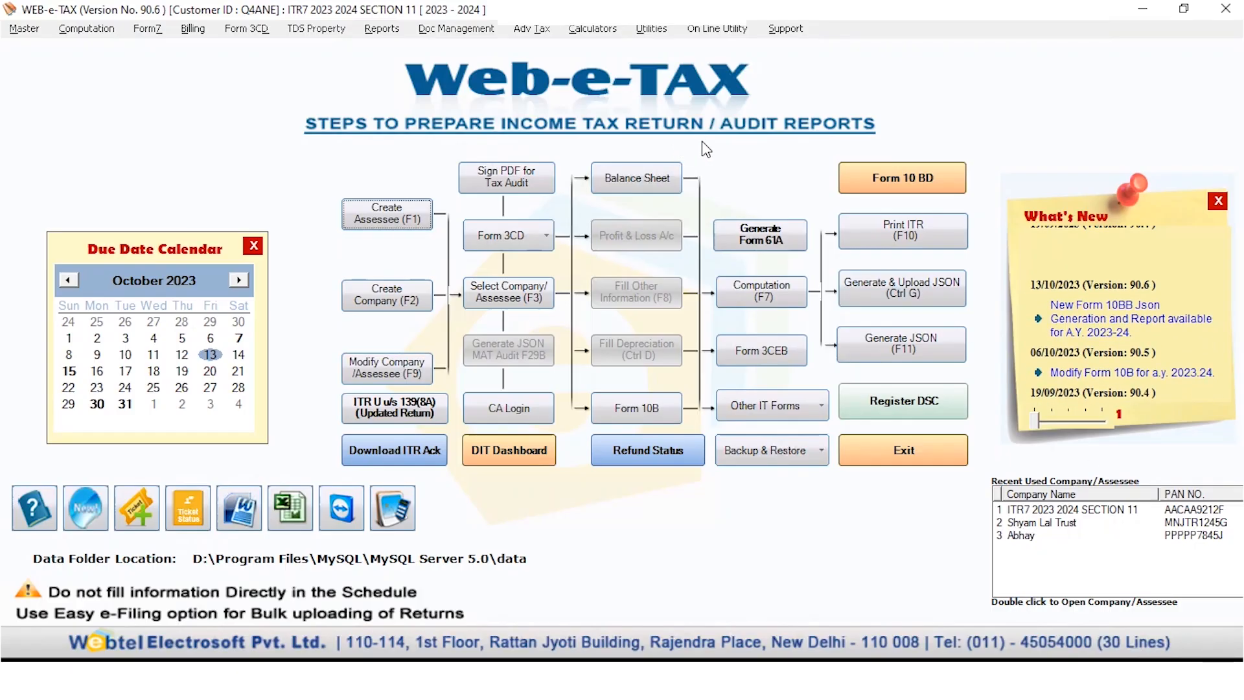
- Open Schedule J from Form 7 Part2 and check the financial year choices for the first 80G2B corpus row
left_click(160, 30)
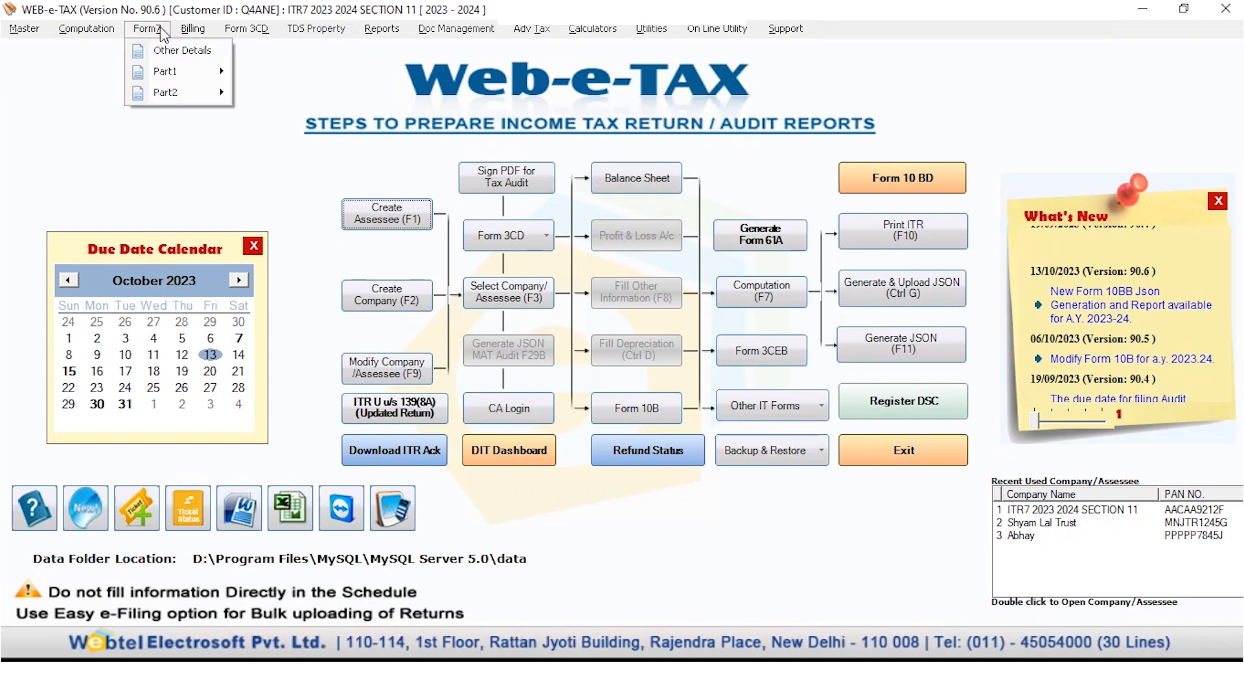
mouse_move(208, 93)
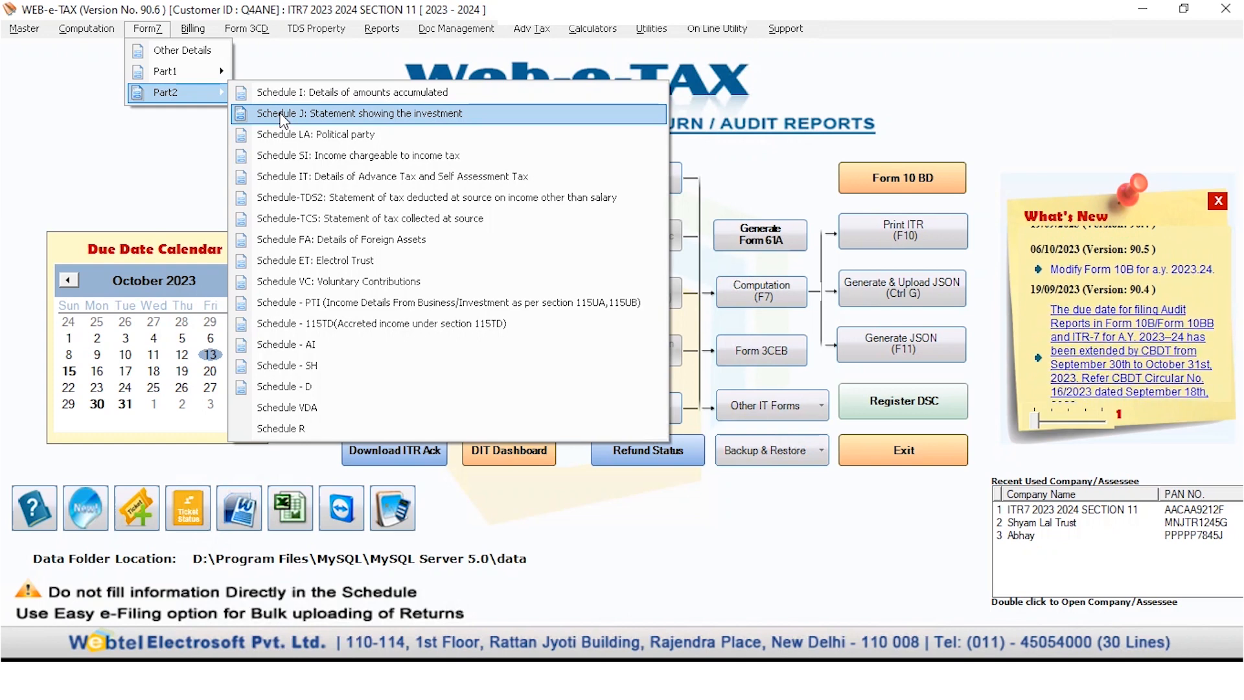
left_click(280, 113)
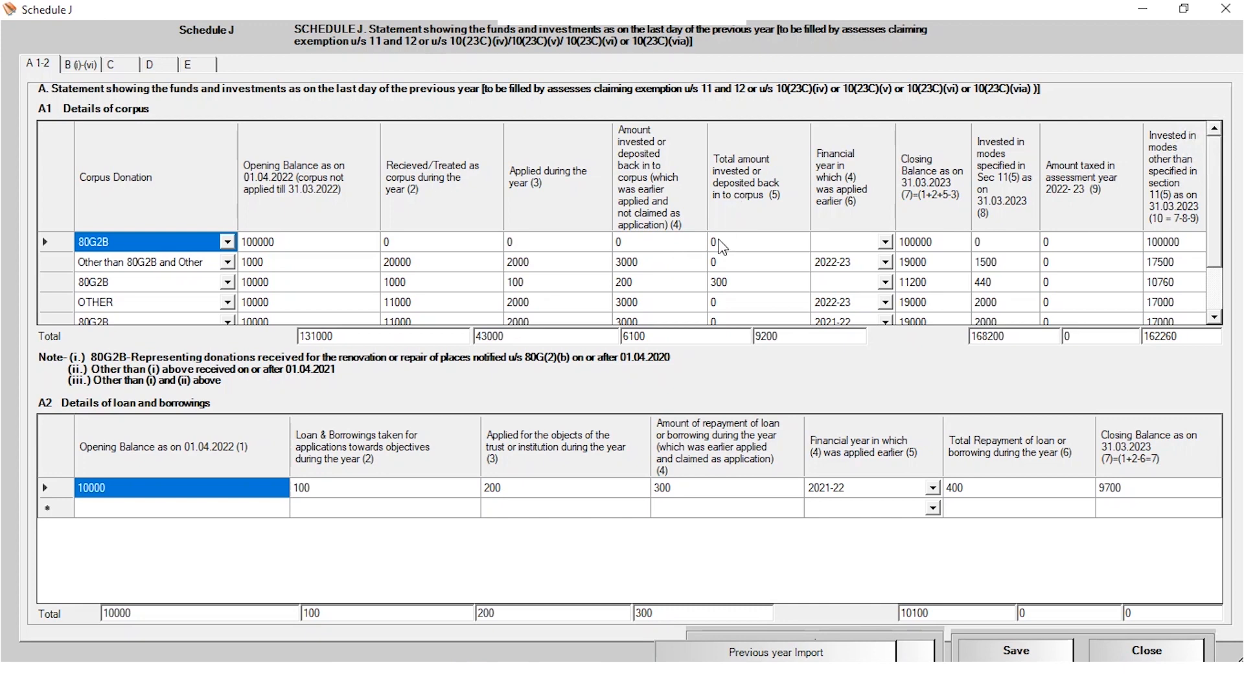
left_click_drag(721, 244, 884, 249)
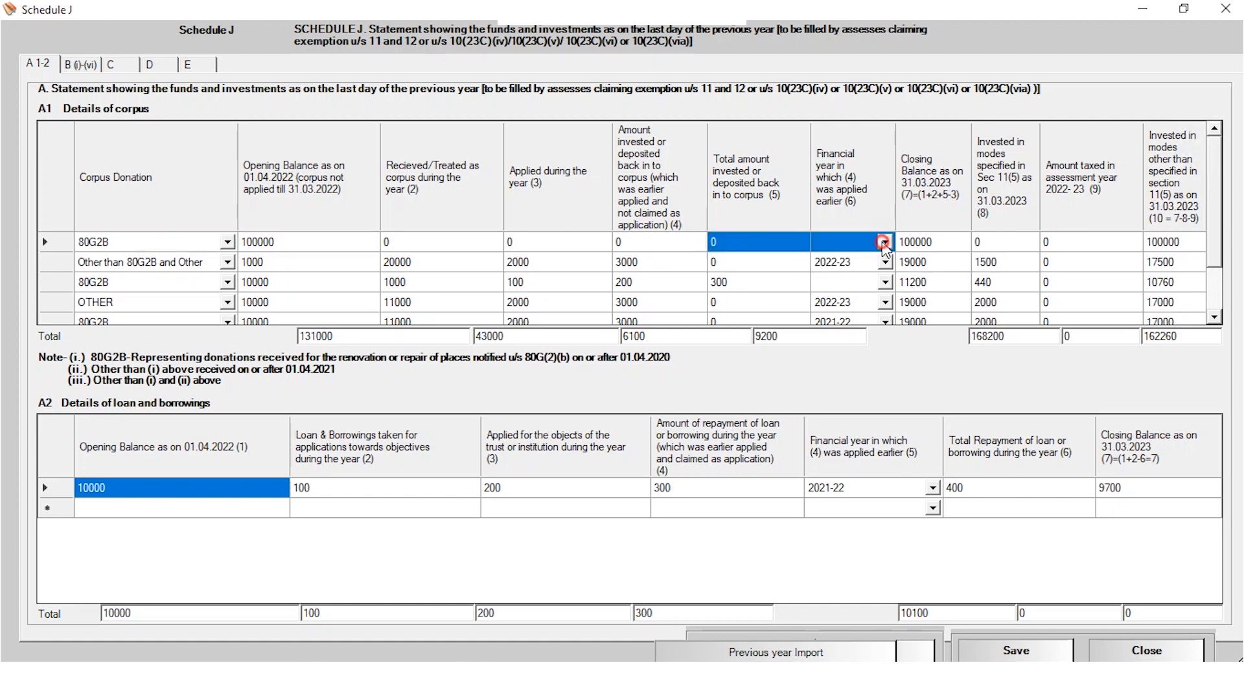
left_click(884, 243)
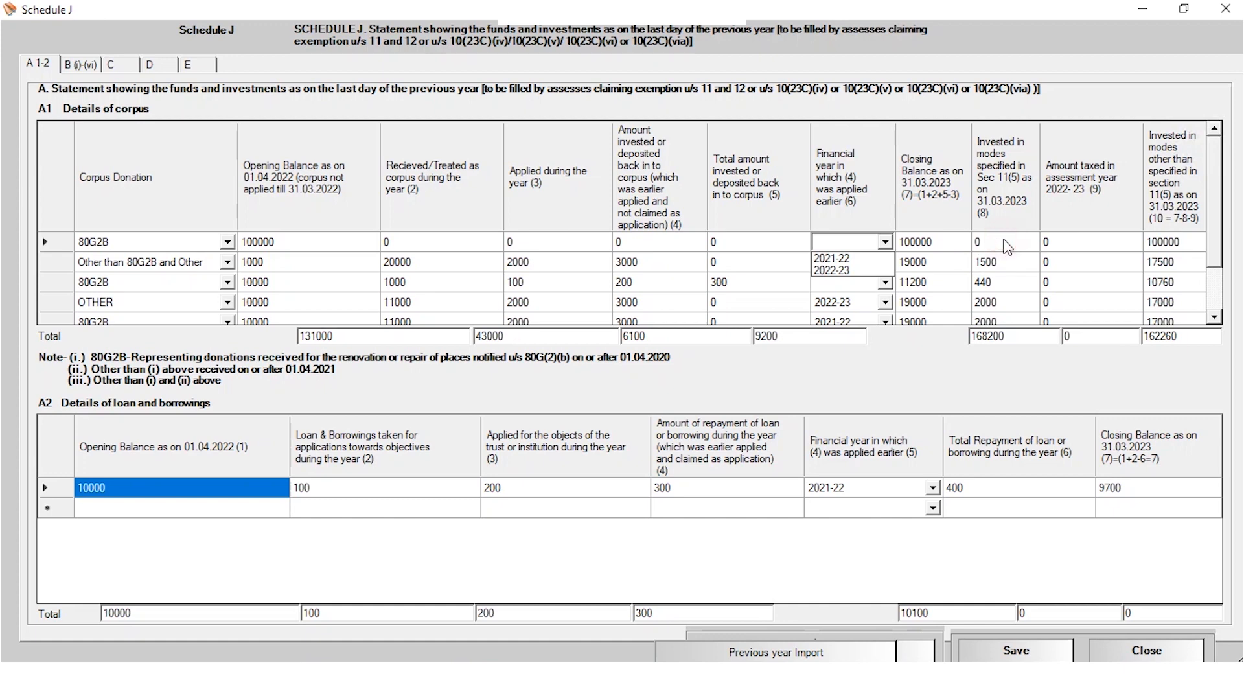
left_click(1128, 235)
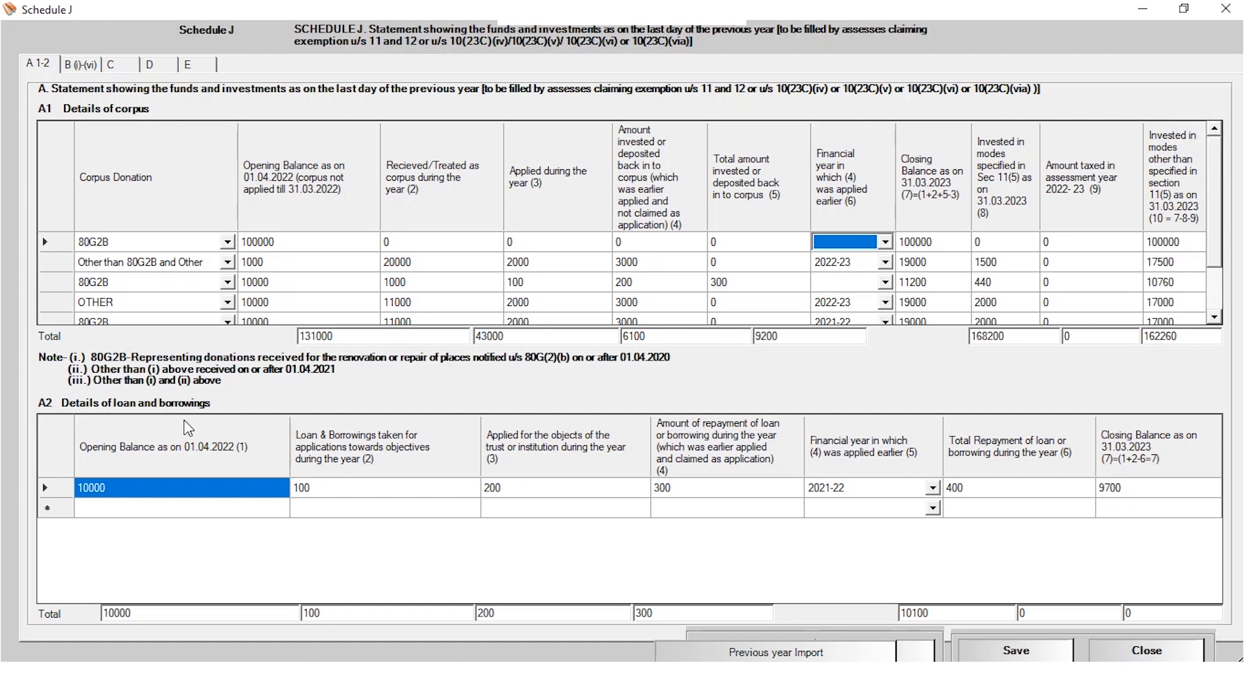
- Go through parts B, C, D and E of Schedule J, and save and close the schedule
left_click(97, 73)
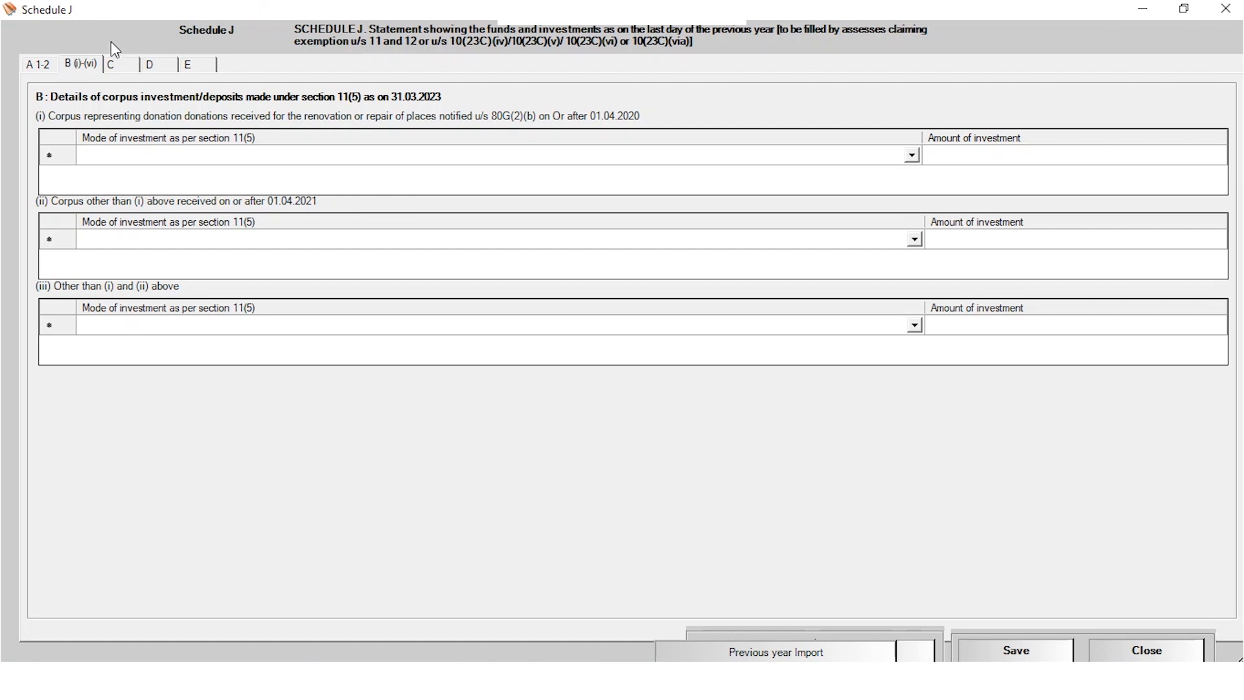
left_click(114, 67)
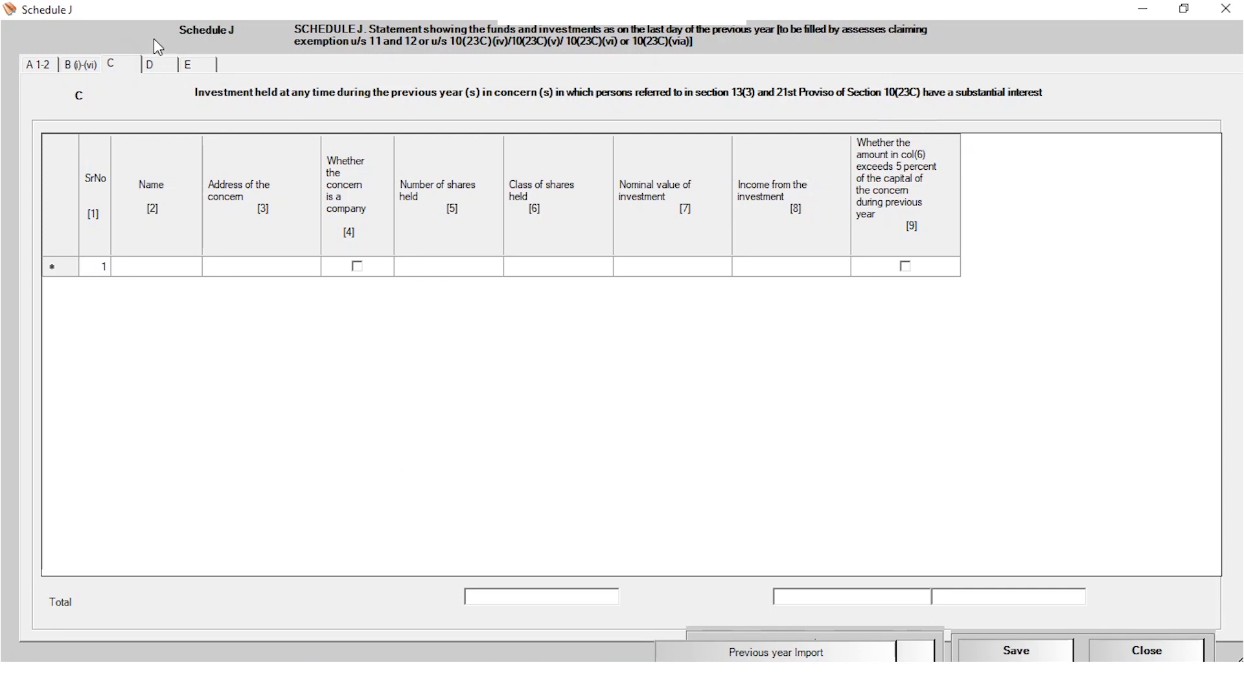
left_click(159, 64)
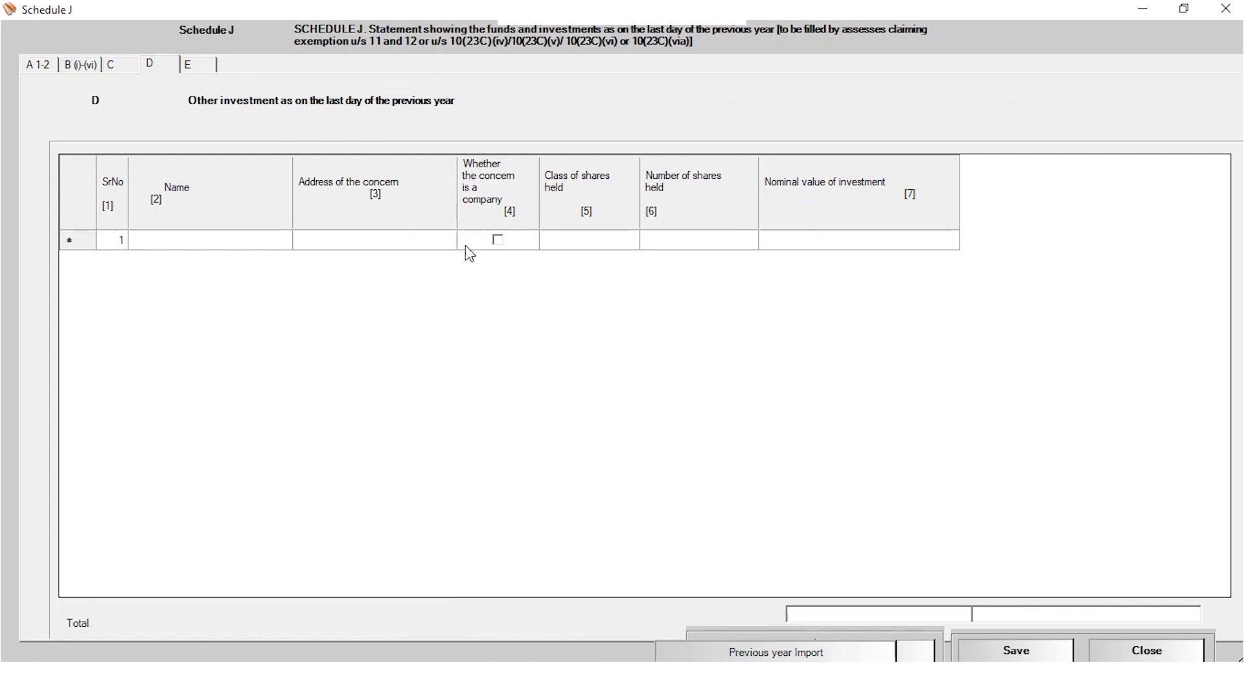
left_click(188, 69)
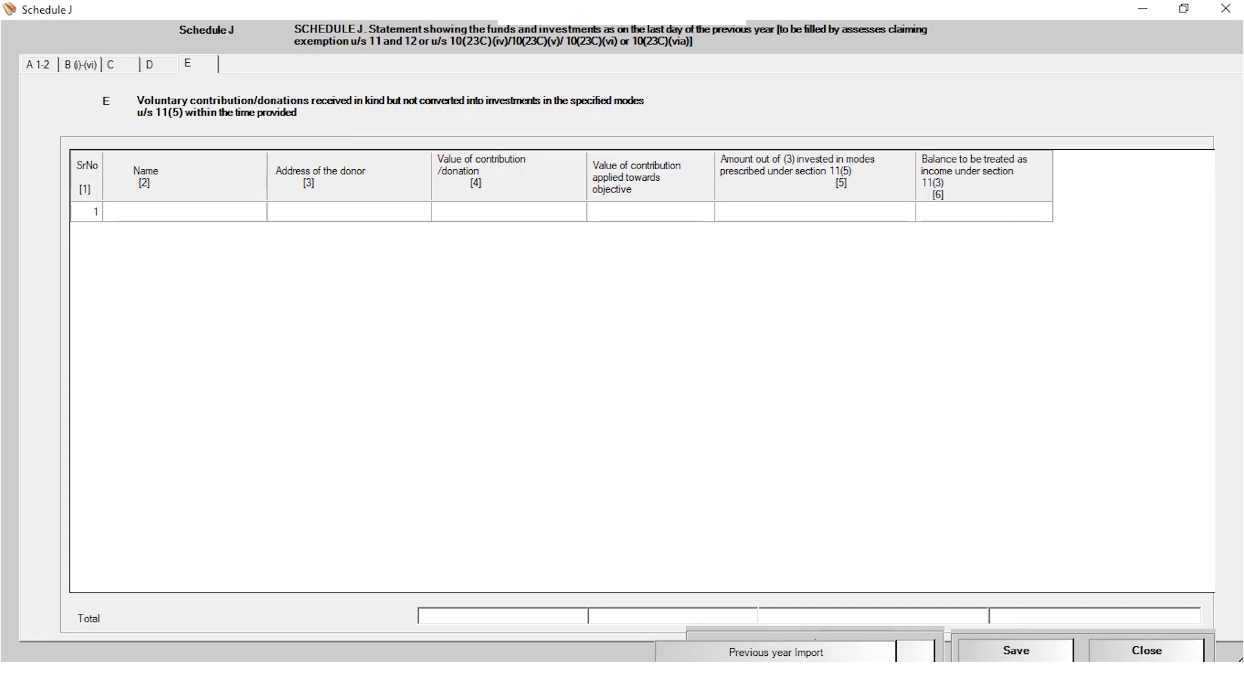
left_click(1017, 652)
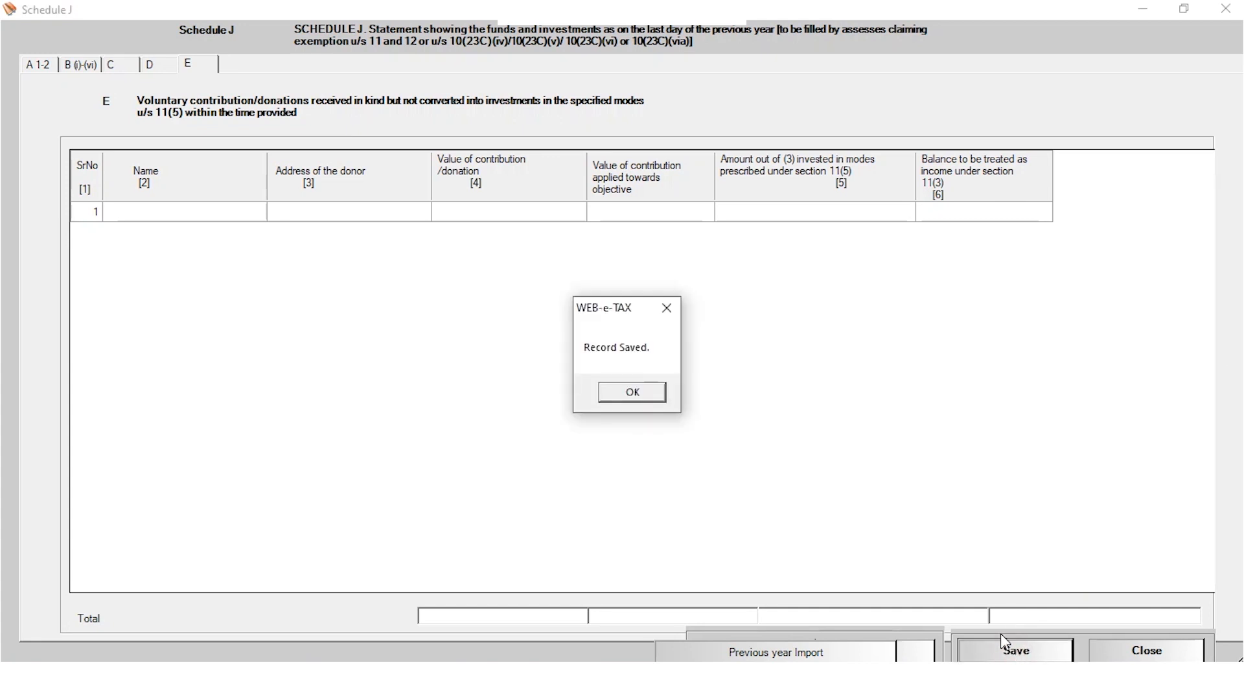
left_click(638, 392)
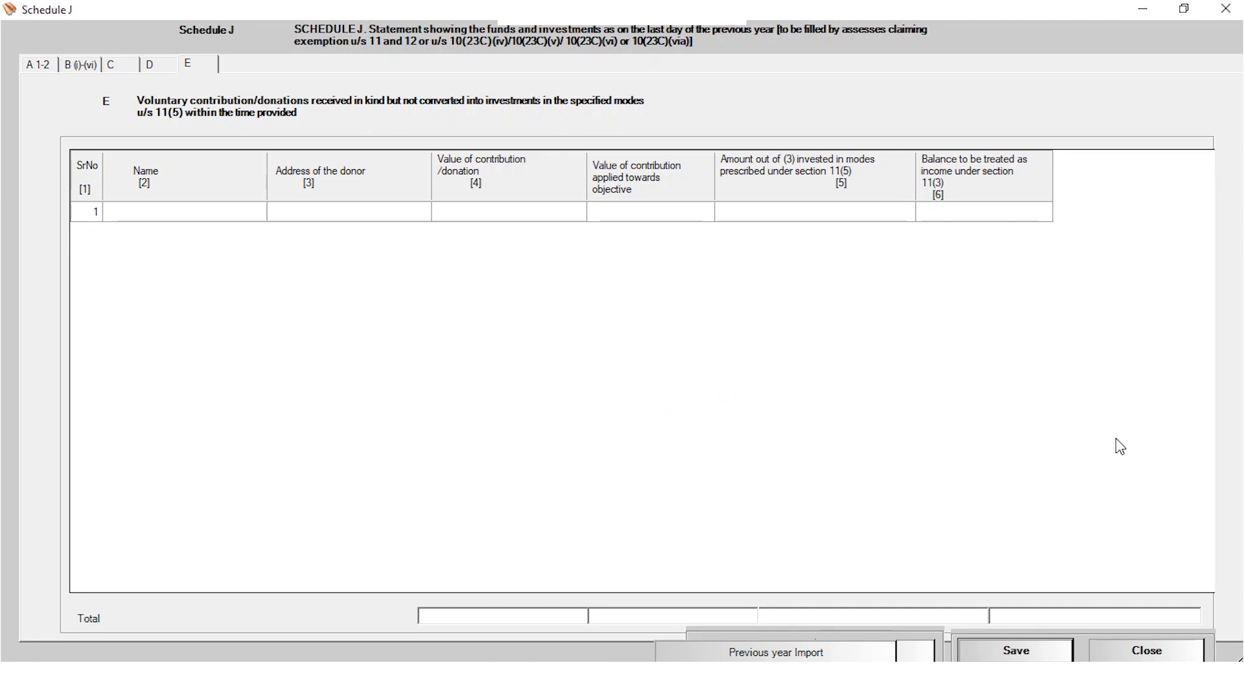
left_click(1164, 653)
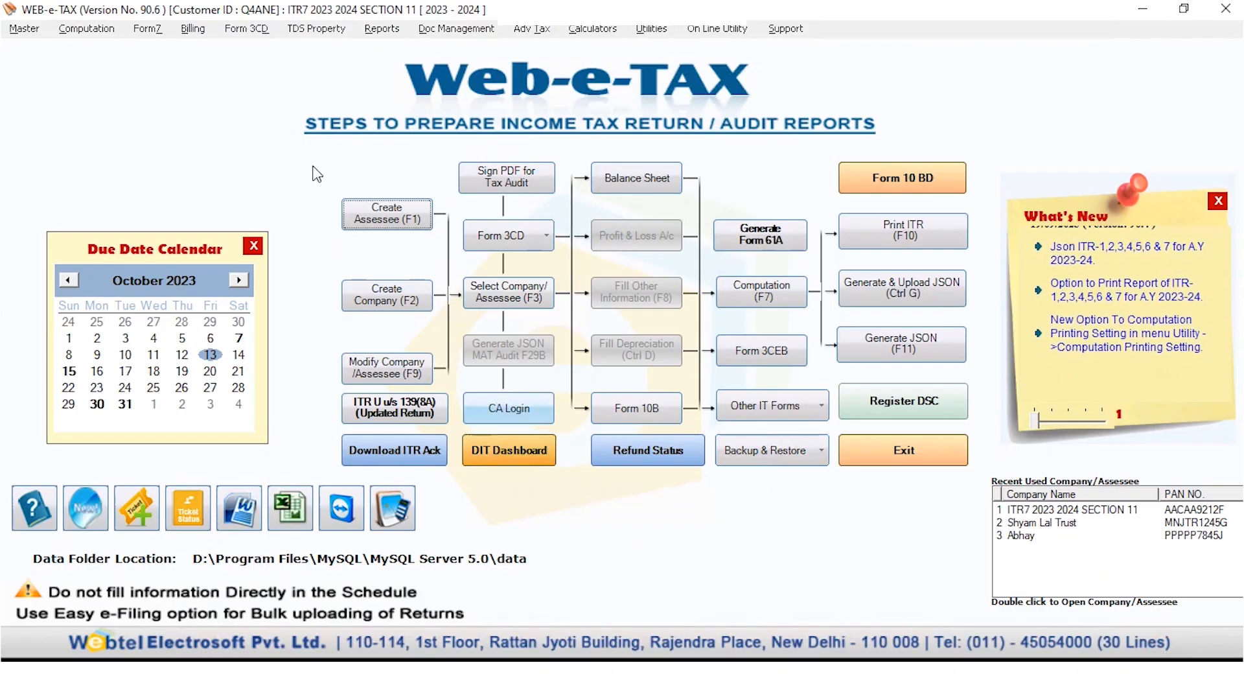
- Open Schedule R from Form 7 Part2, save the corpus reconciliation with the balance sheet and close it
left_click(149, 31)
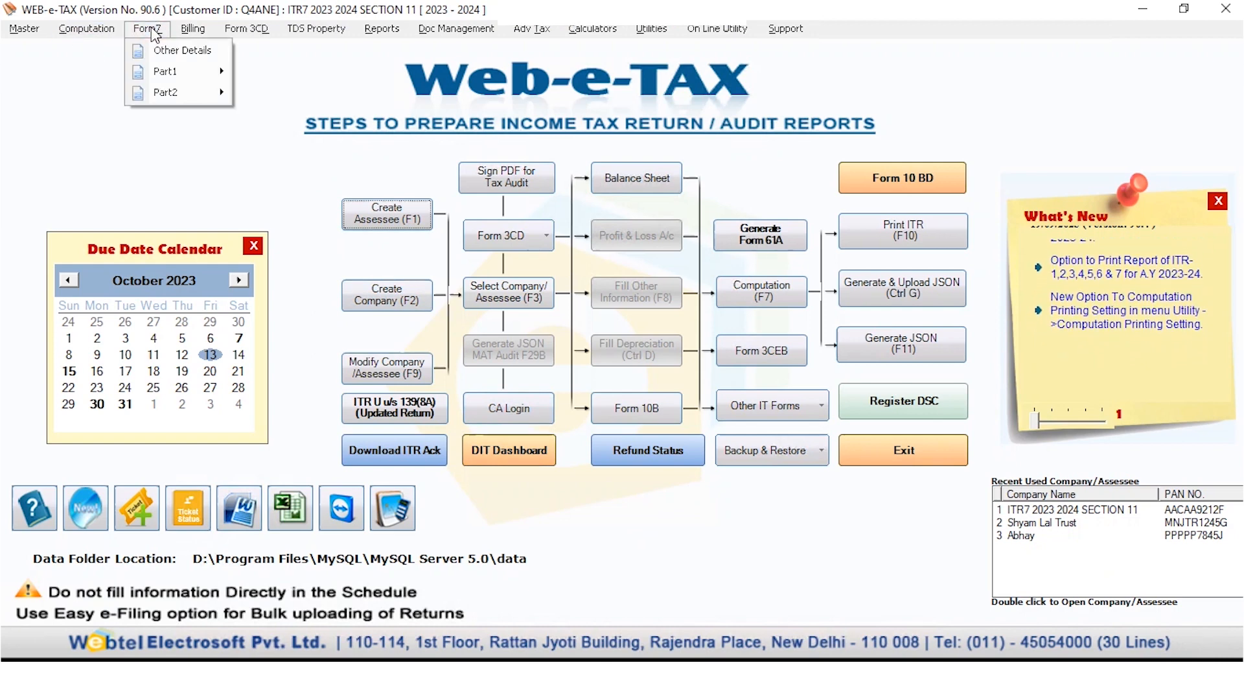
mouse_move(203, 97)
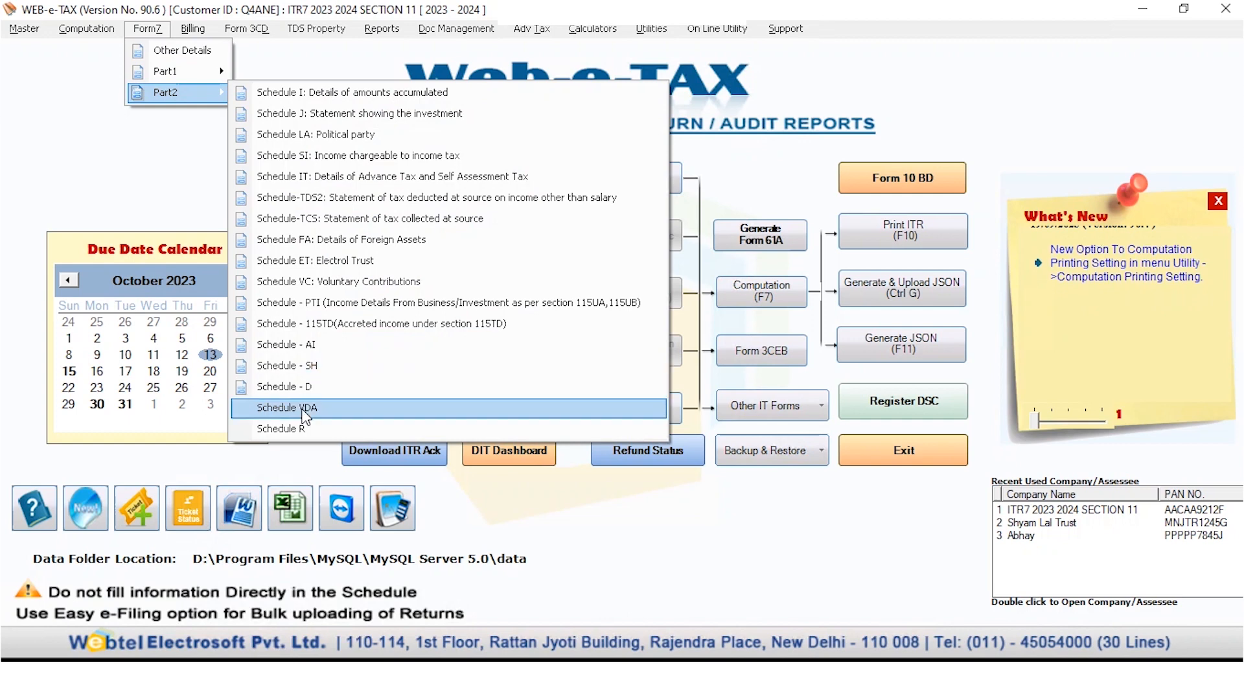
left_click(301, 428)
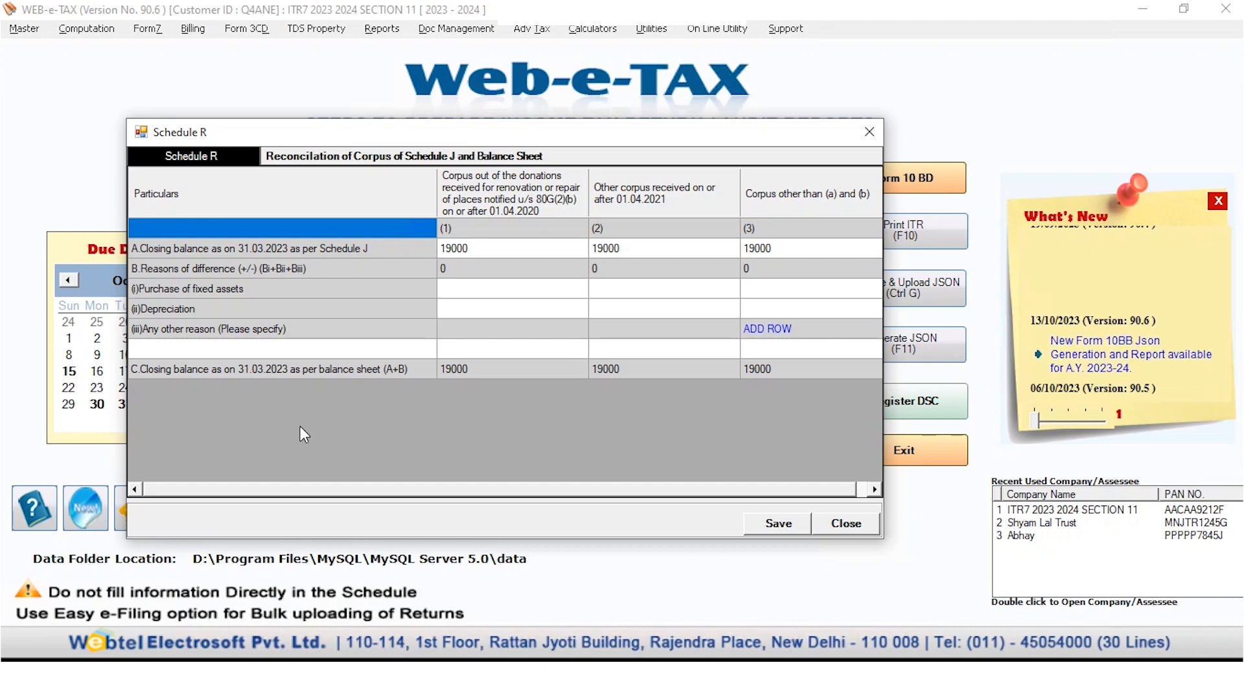
left_click(764, 524)
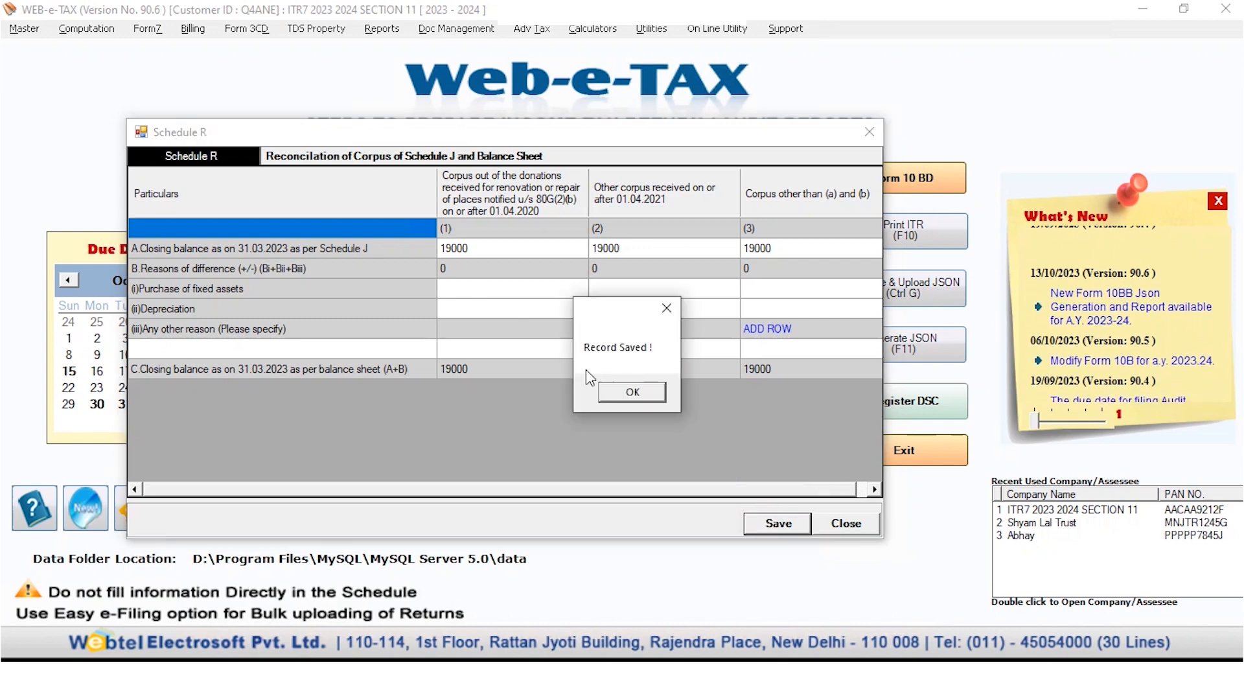
left_click(615, 393)
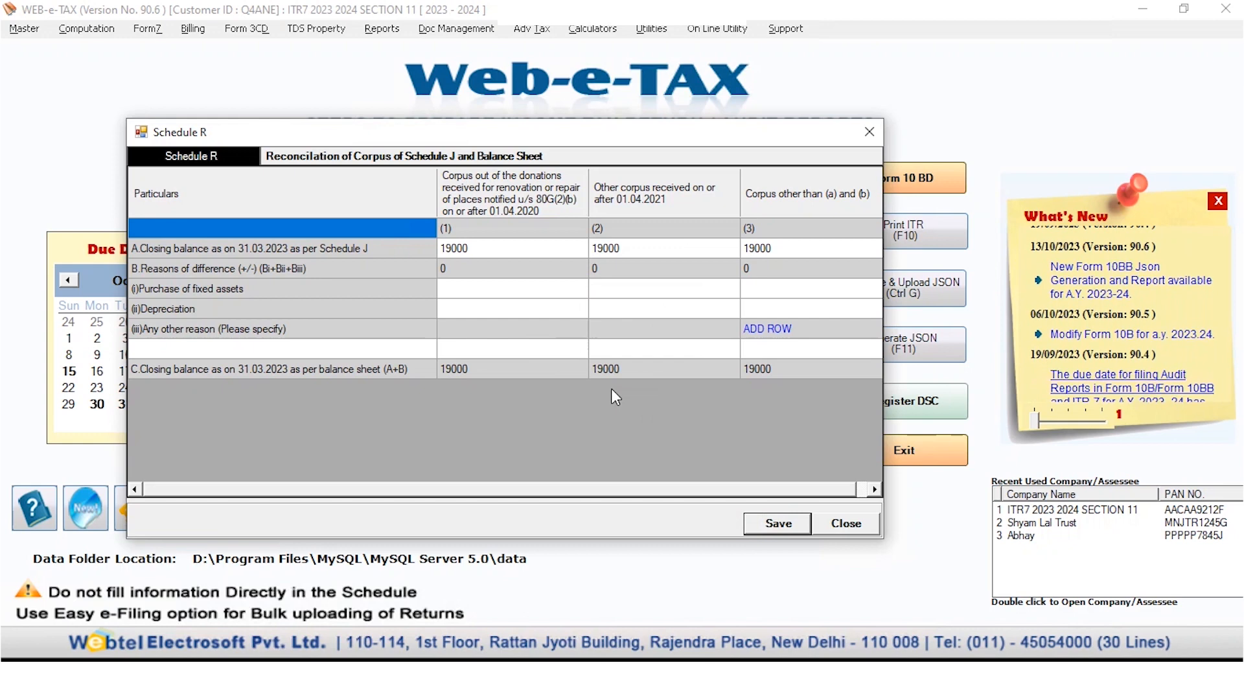
left_click(846, 523)
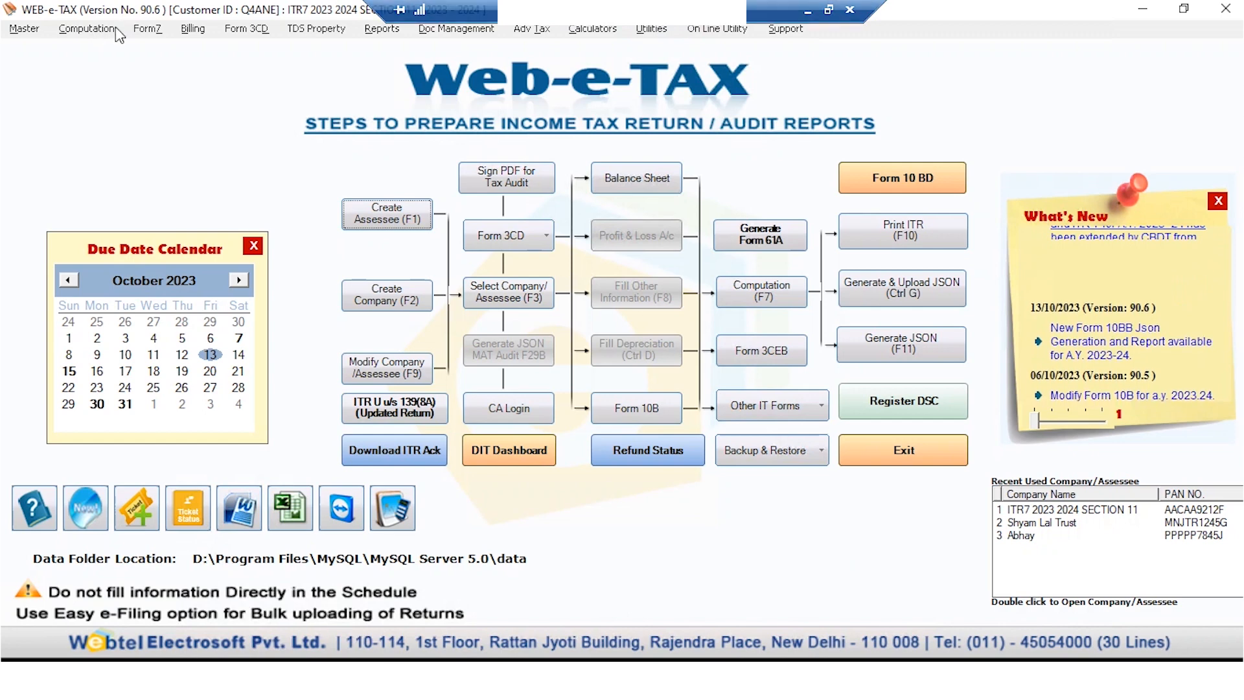
- Open Schedule D from Form 7 Part2, and save and close its deemed application entries
left_click(158, 31)
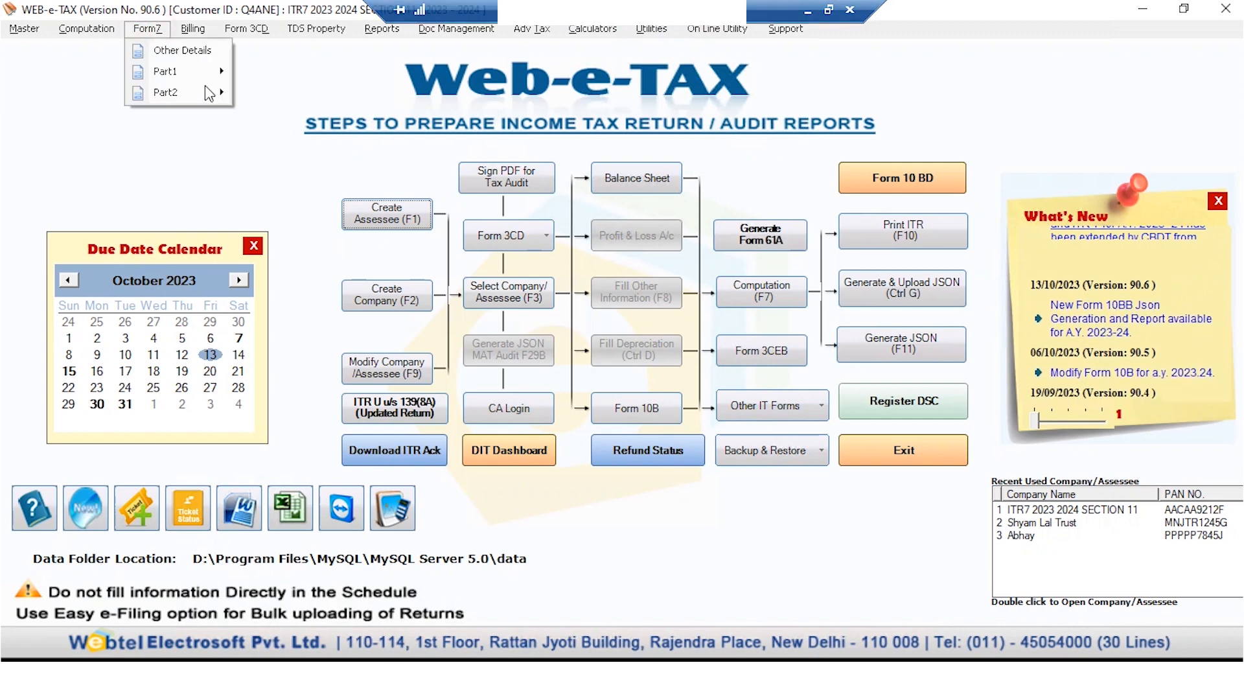
mouse_move(161, 92)
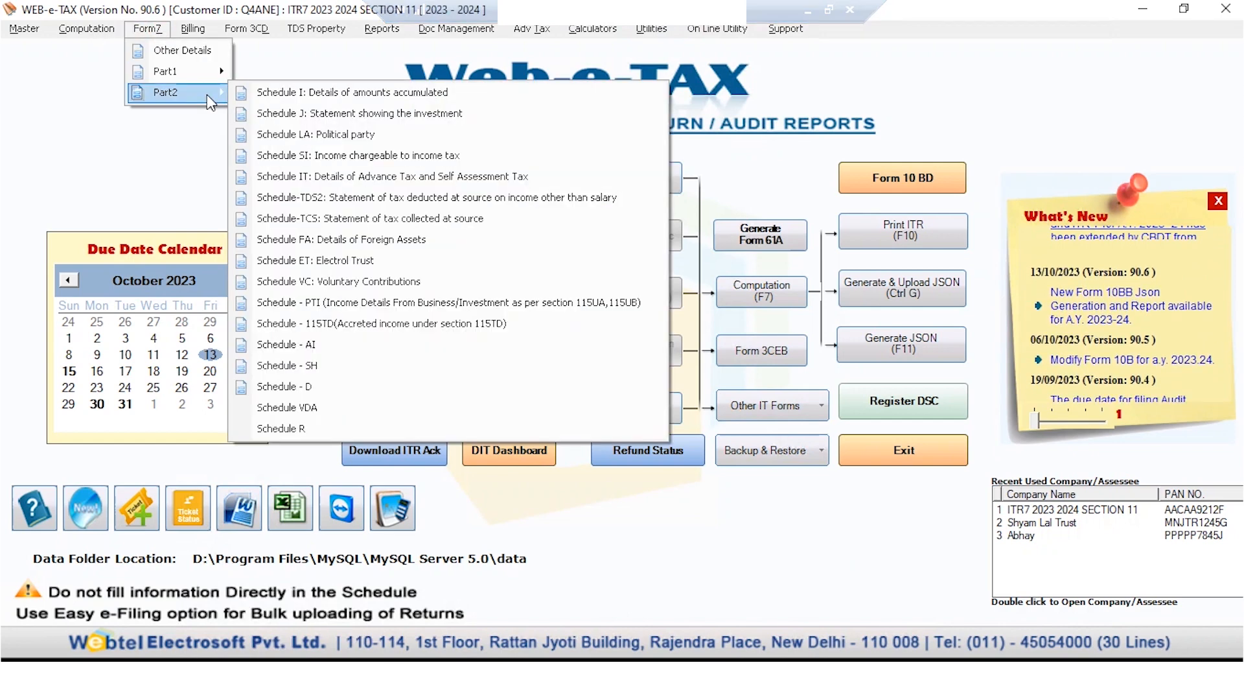
left_click(318, 386)
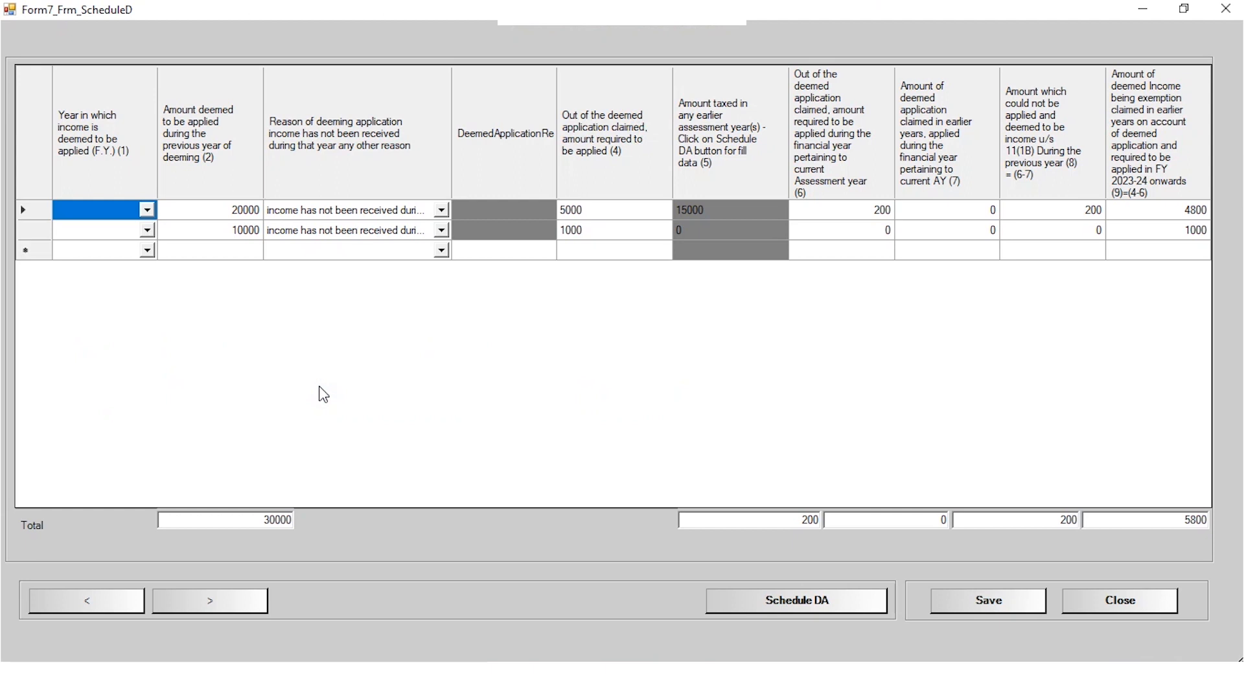
left_click(1020, 600)
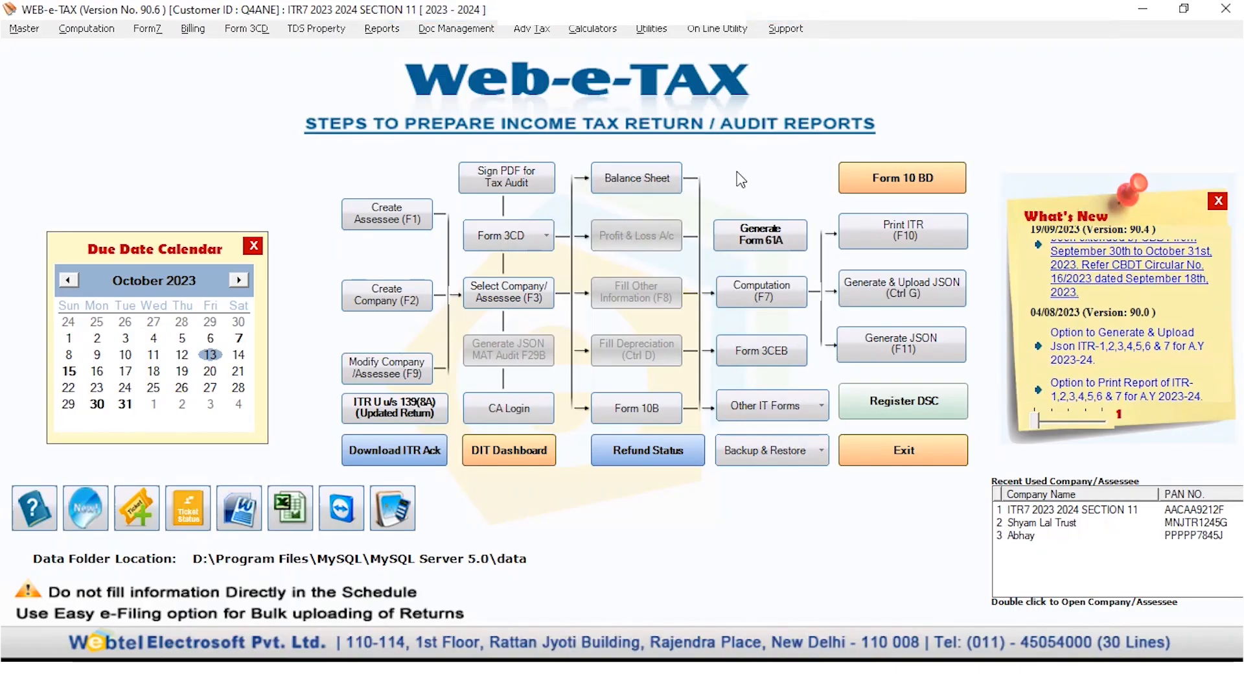
- In the Balance Sheet's Sources of Funds, fetch the corpus amounts from Schedule R and the deemed income balance from Schedule D
left_click(656, 177)
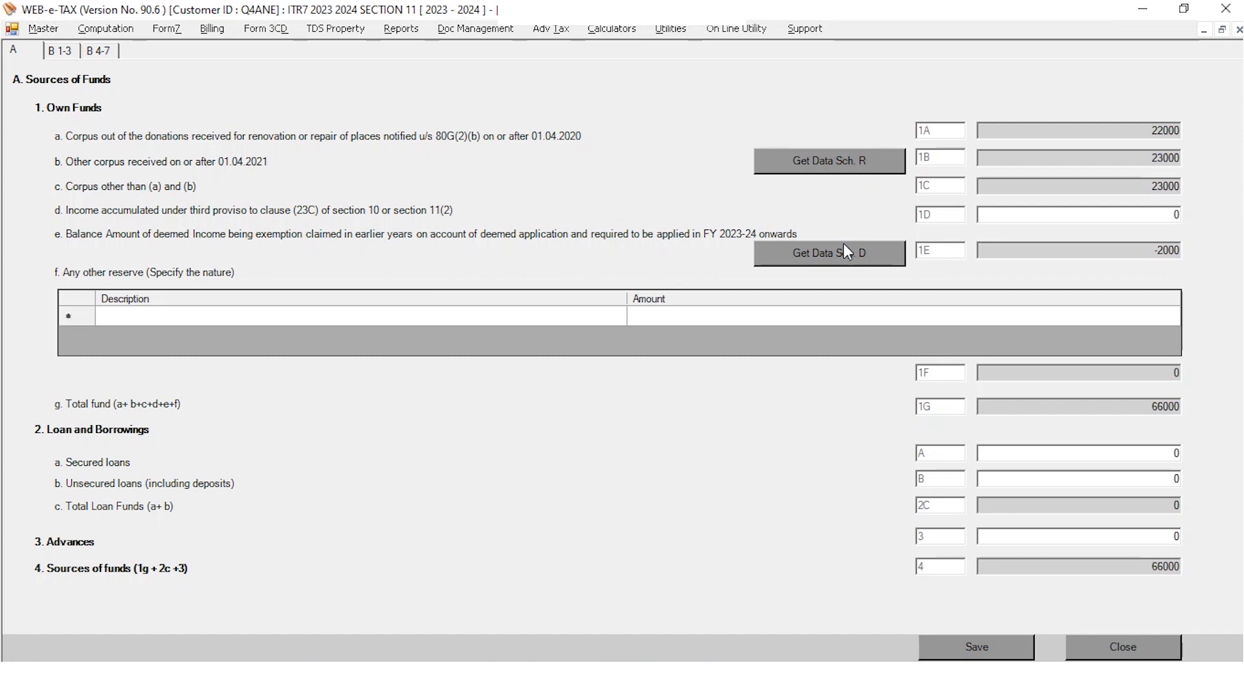
left_click(836, 172)
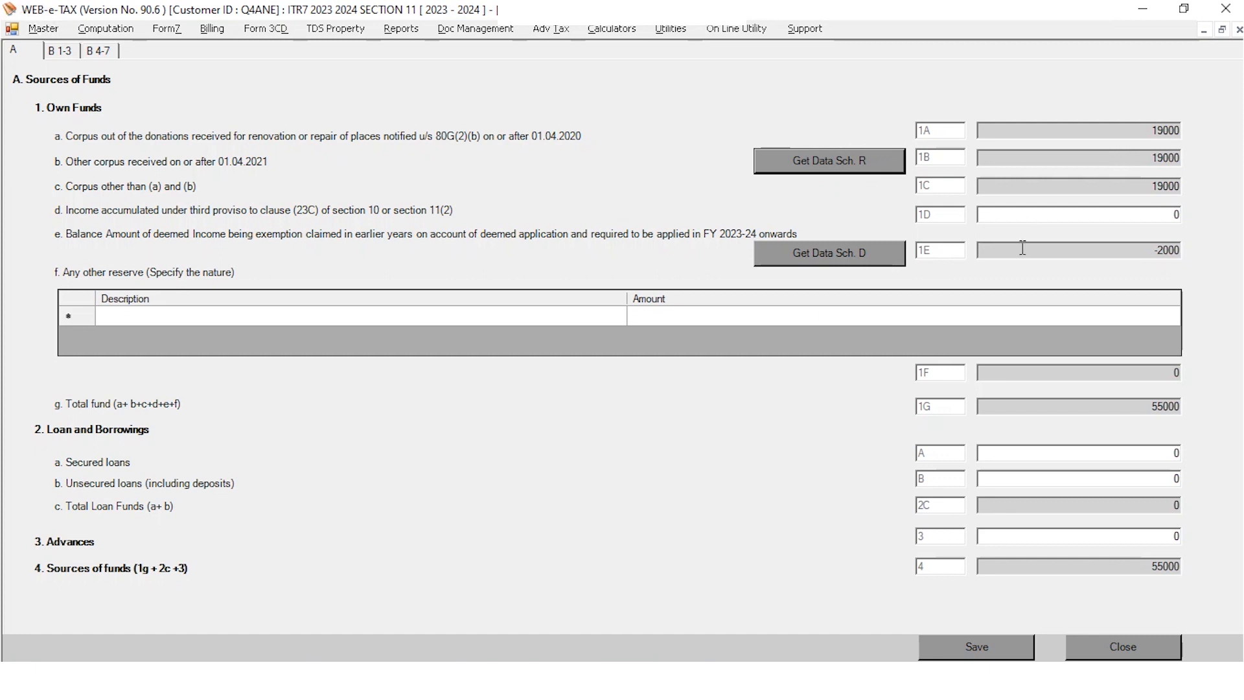
left_click(818, 258)
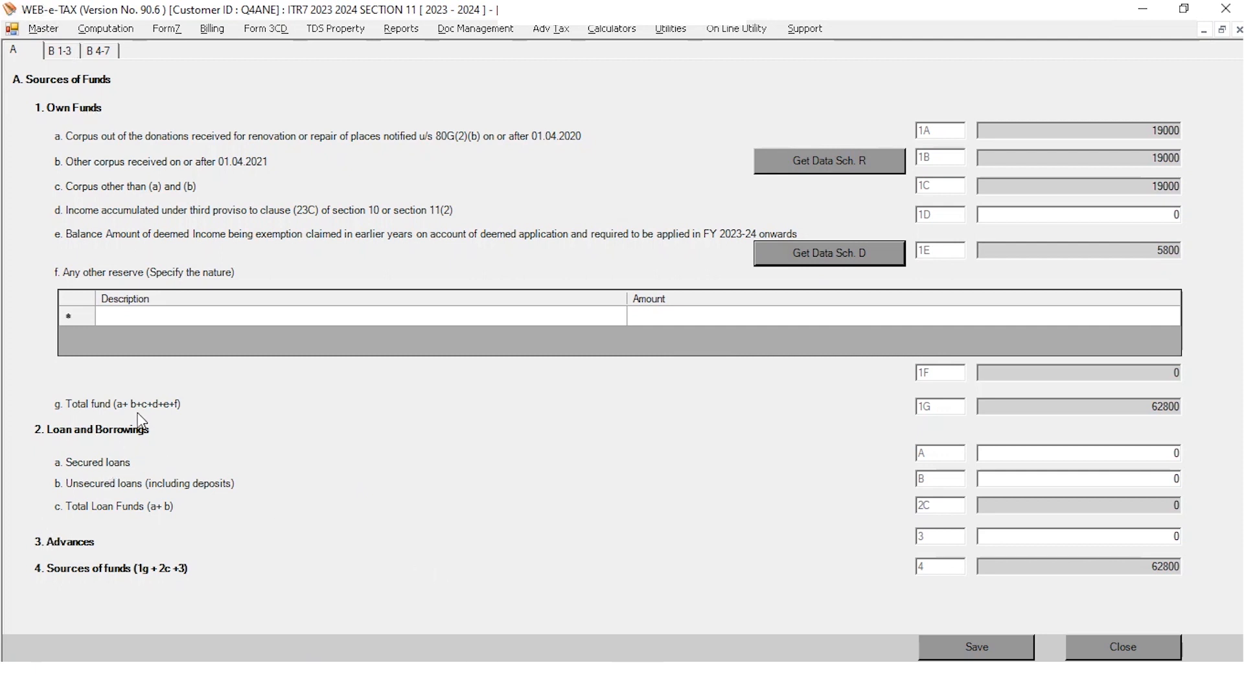
- Review the Balance Sheet's application of funds in parts B 1-3 and B 4-7, and save the record
left_click(60, 50)
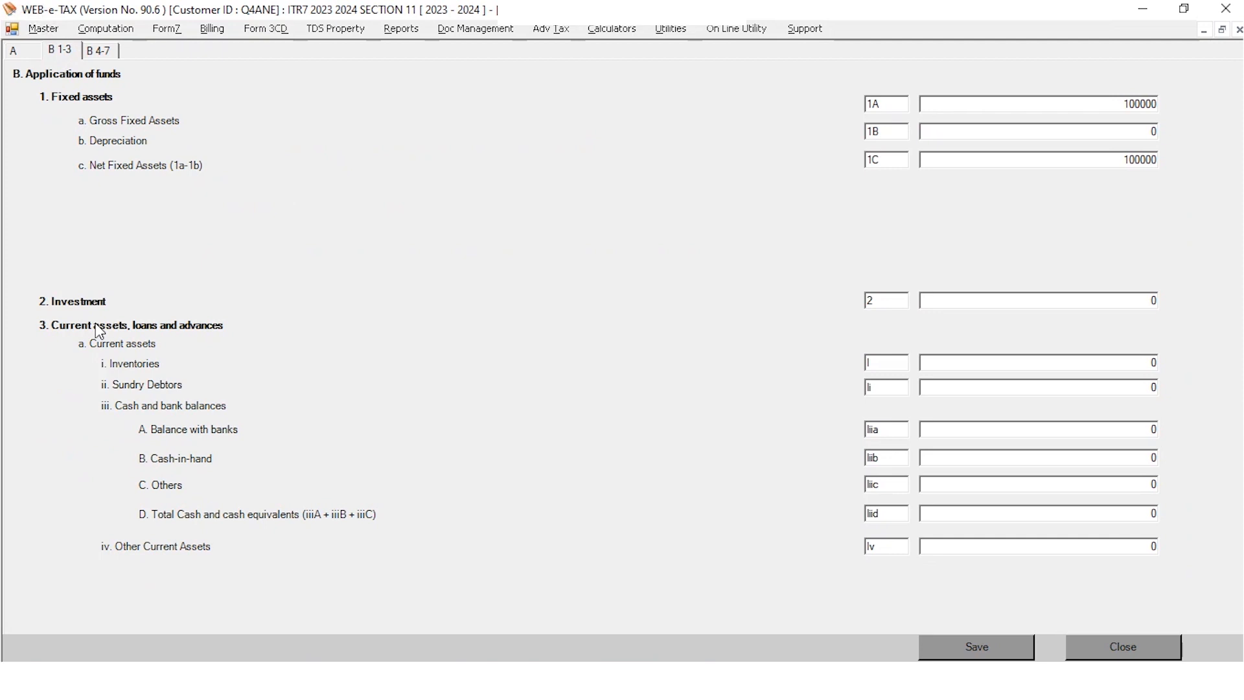
left_click(96, 52)
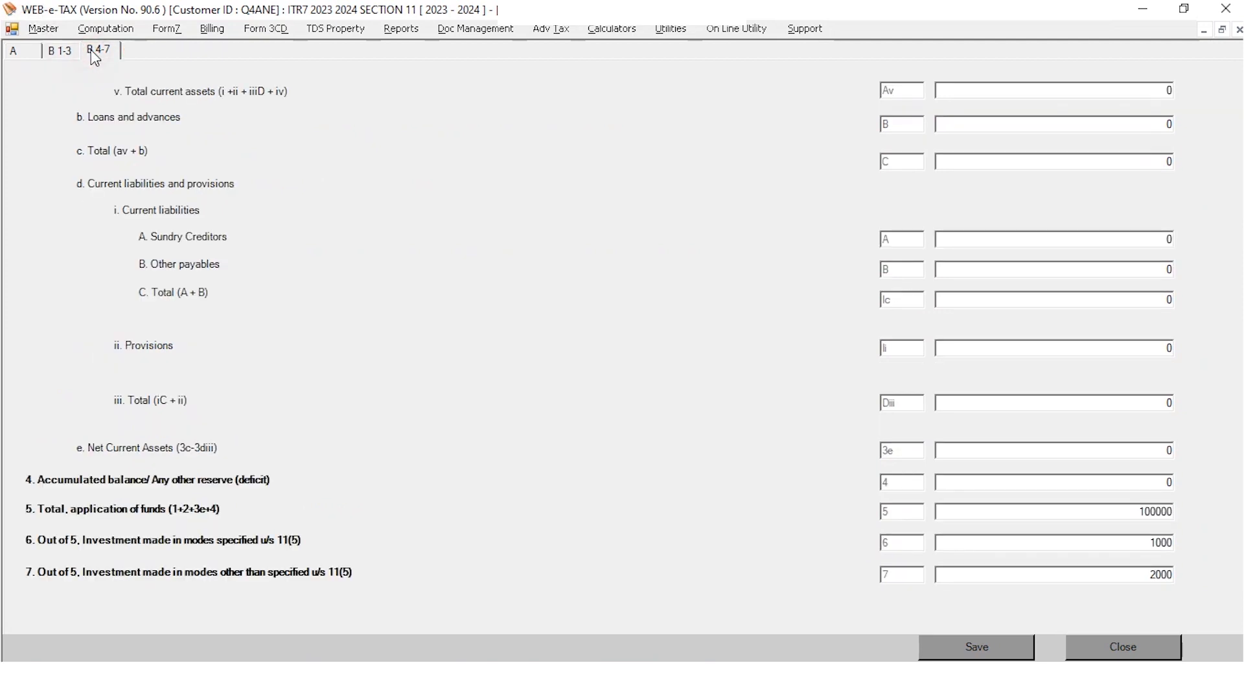
left_click(987, 644)
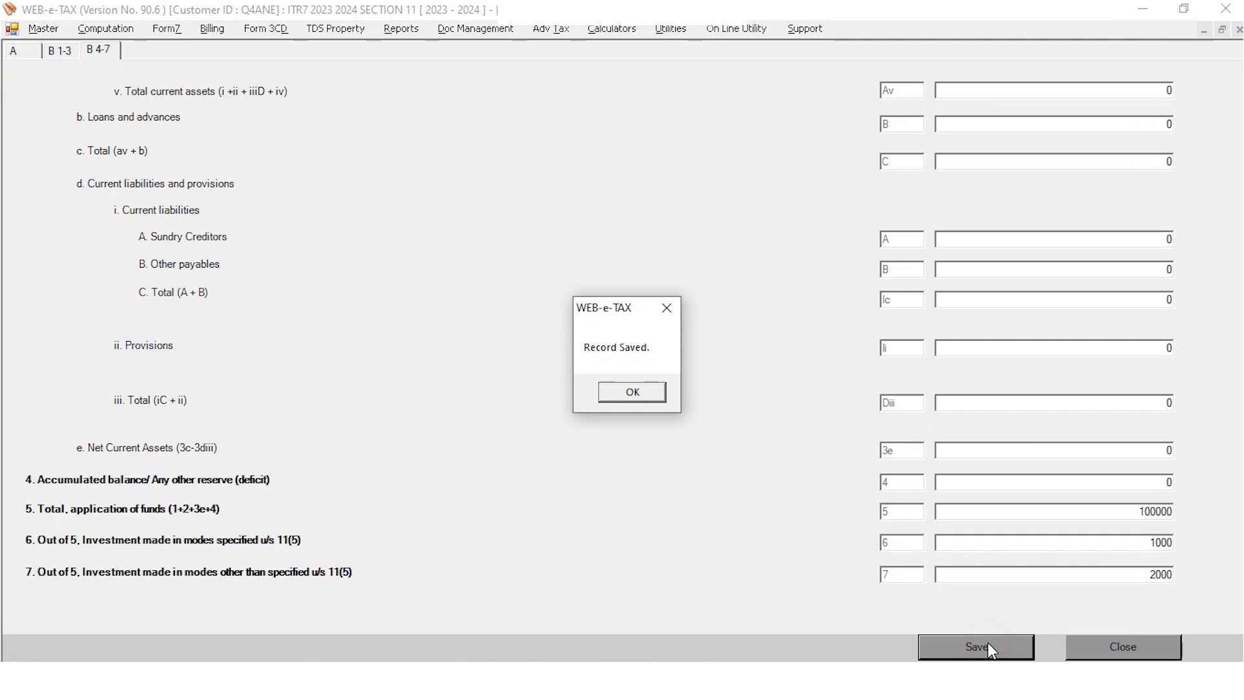
left_click(665, 401)
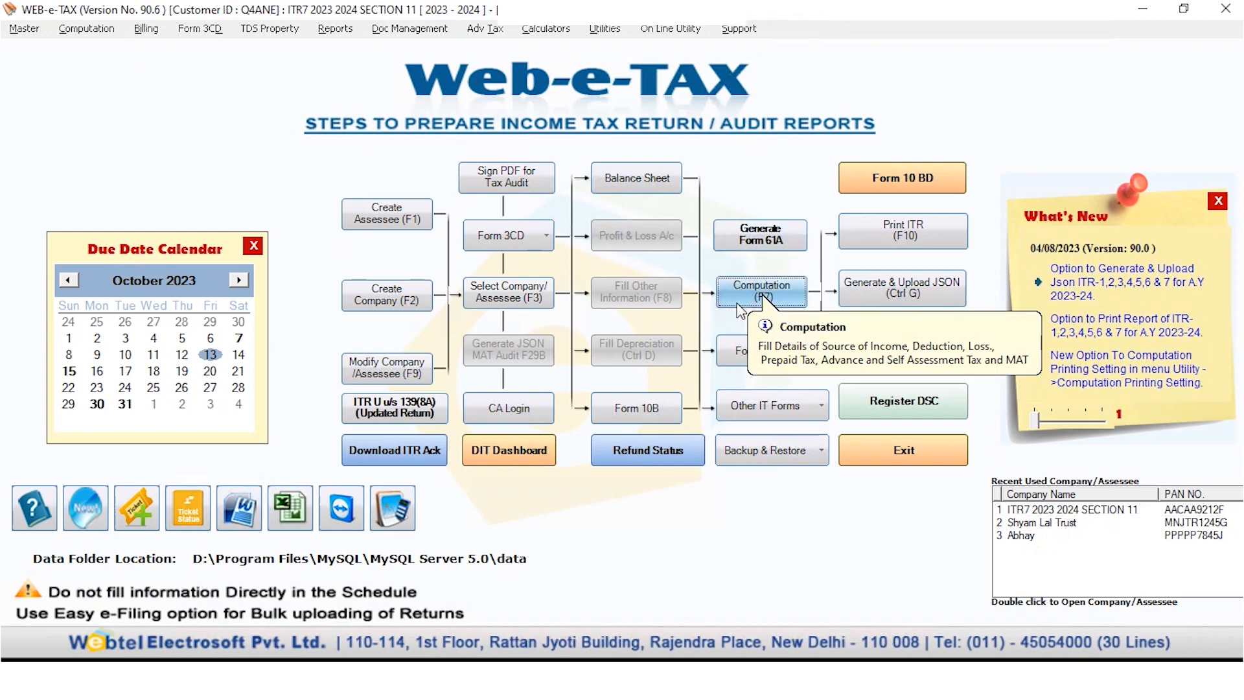
- In the Part A General filing status, set the return furnished under section to U/S 139(4A) and check the exemption section options
left_click(738, 303)
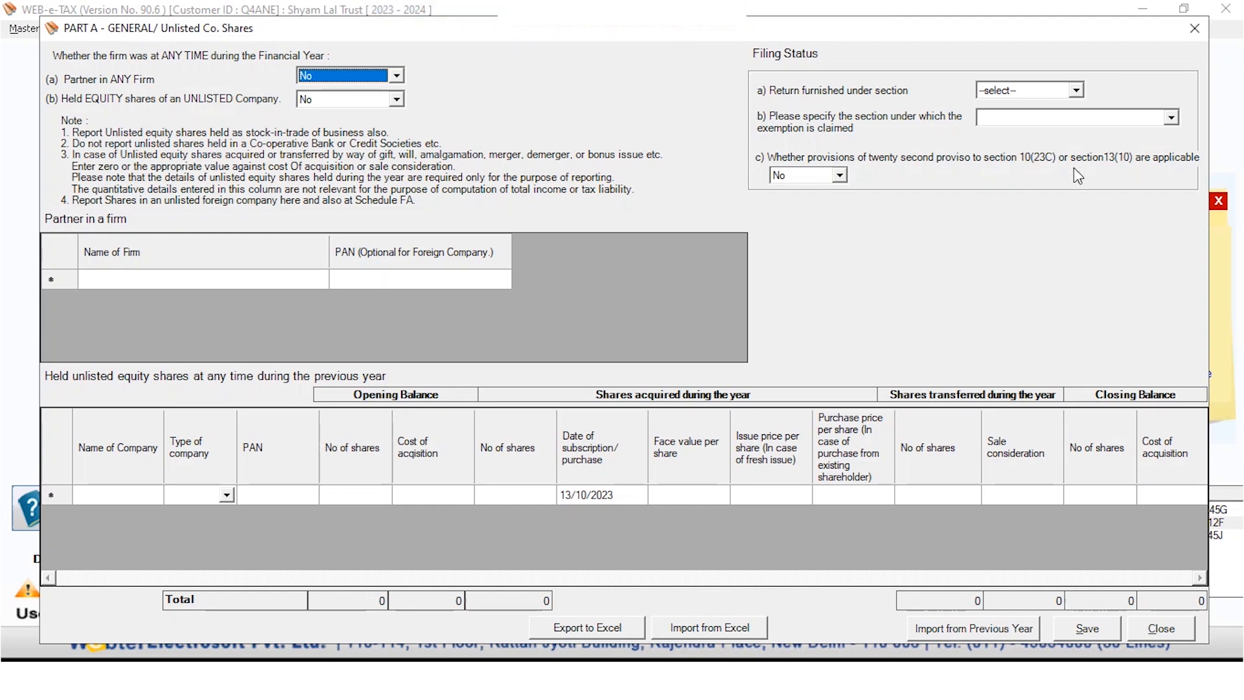
left_click(1075, 90)
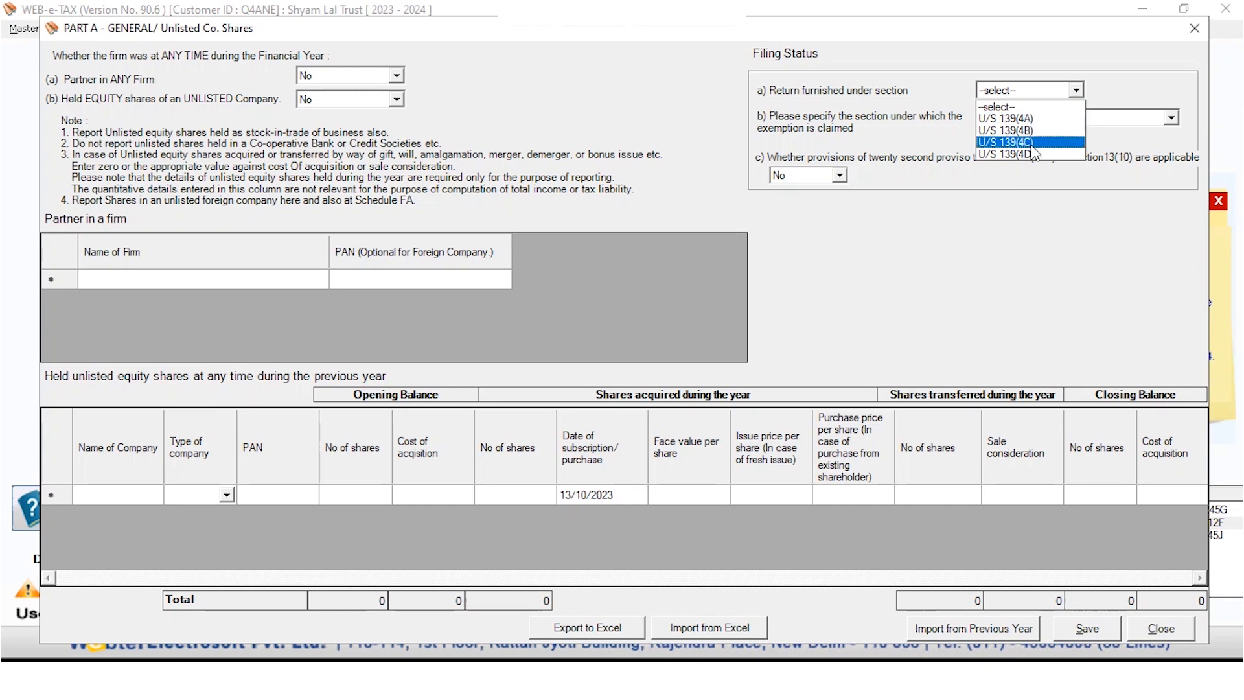
left_click(1057, 120)
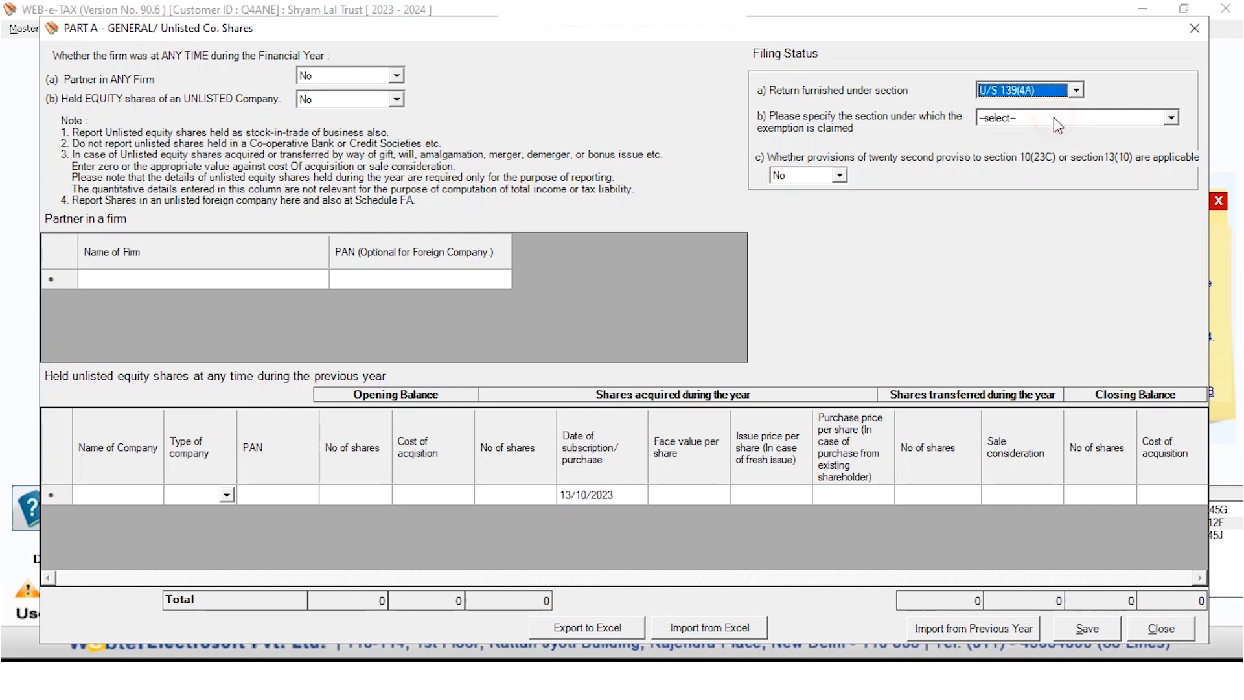
left_click(1053, 118)
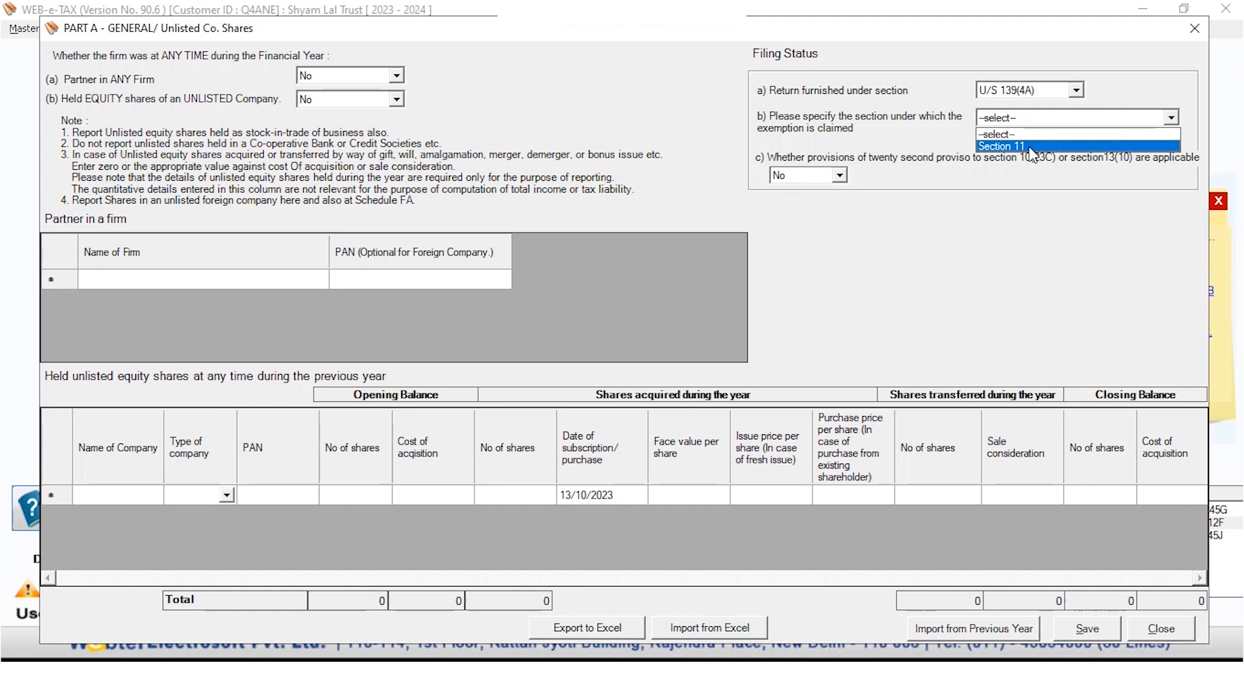
left_click(978, 302)
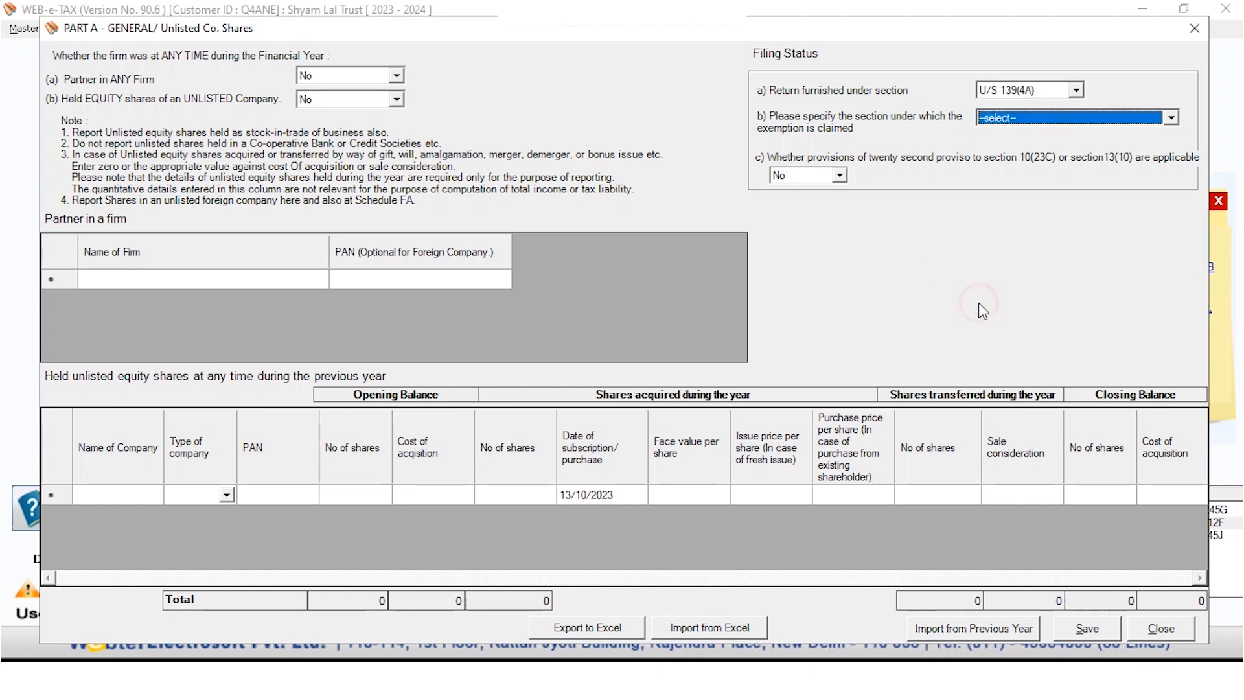
left_click(1080, 117)
left_click(1059, 123)
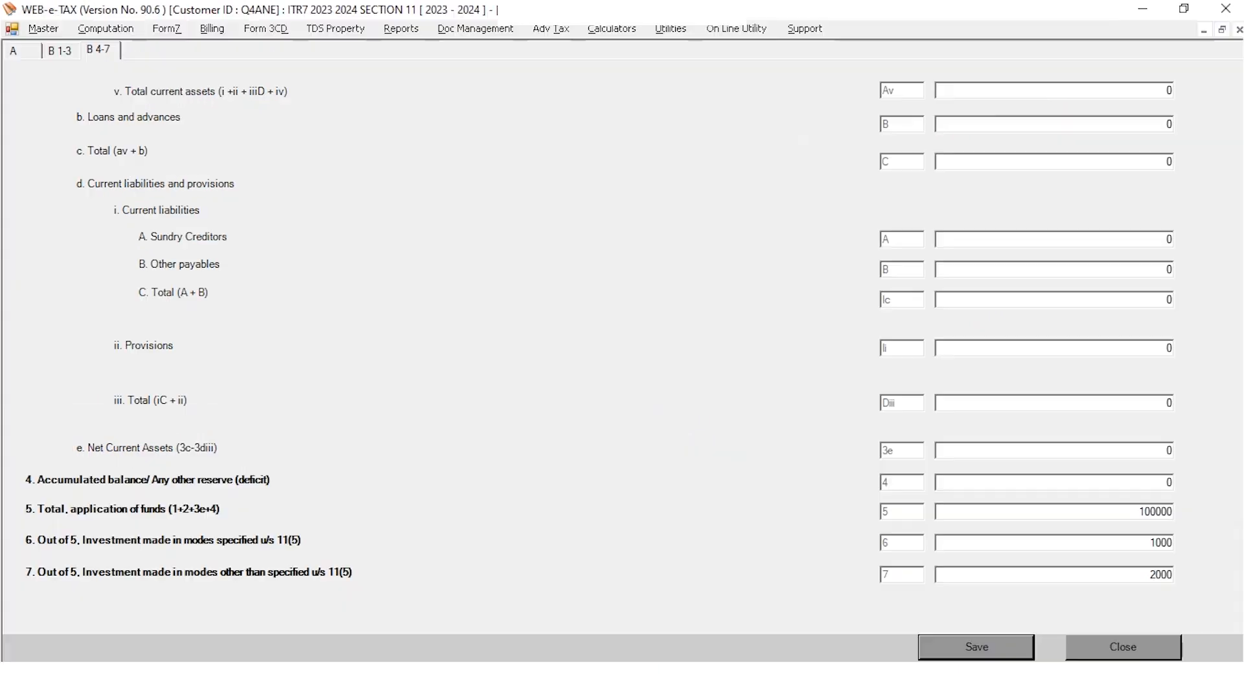
- Close the Balance Sheet, open the computation, save the voluntary contributions in Schedule VC, and view the other exemption-eligible income in Schedule AI
left_click(1123, 646)
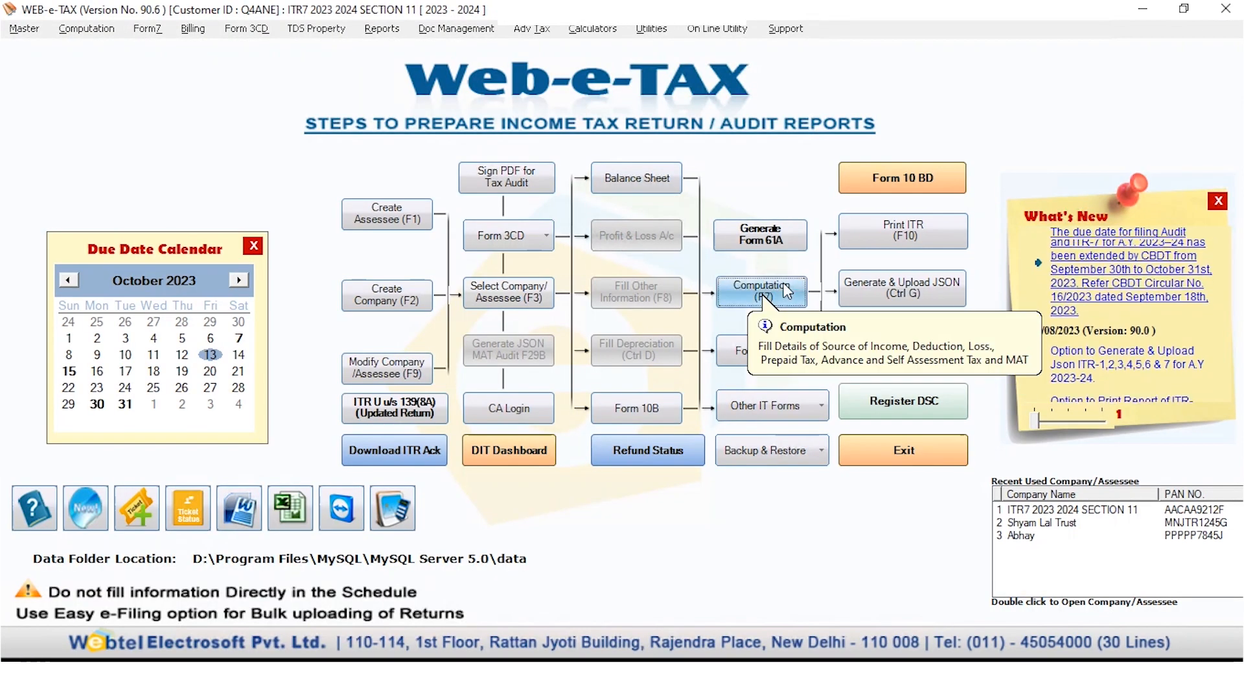
left_click(762, 291)
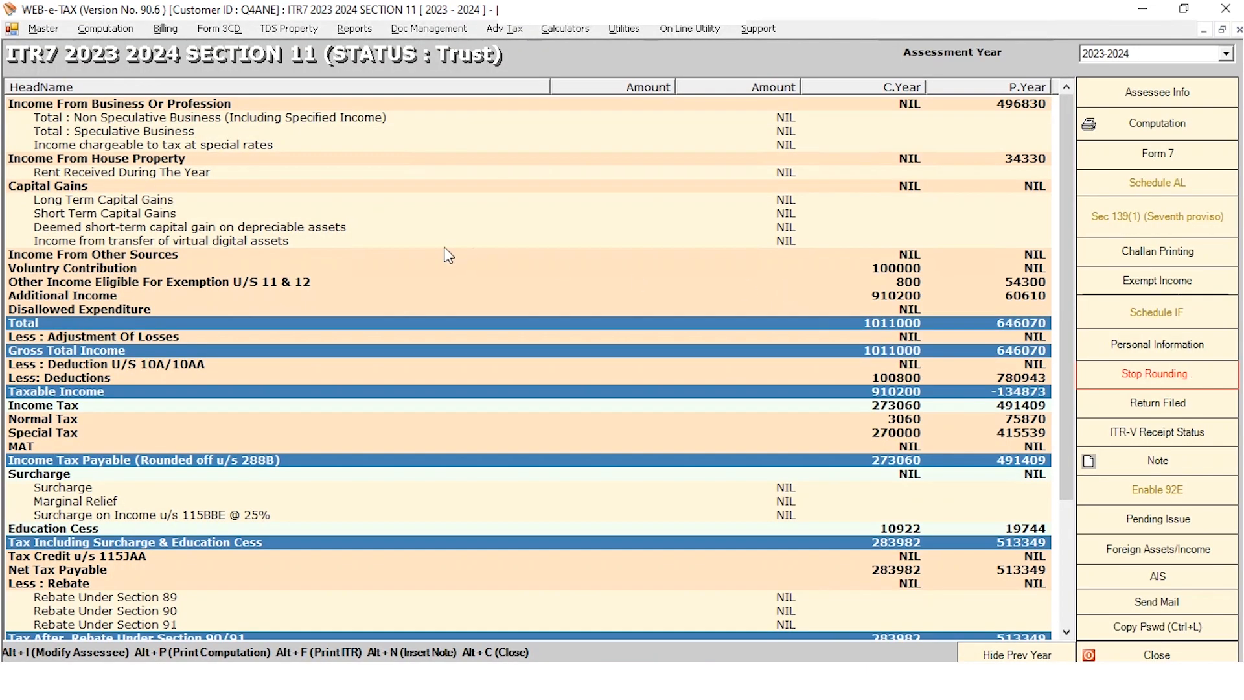
double_click(101, 266)
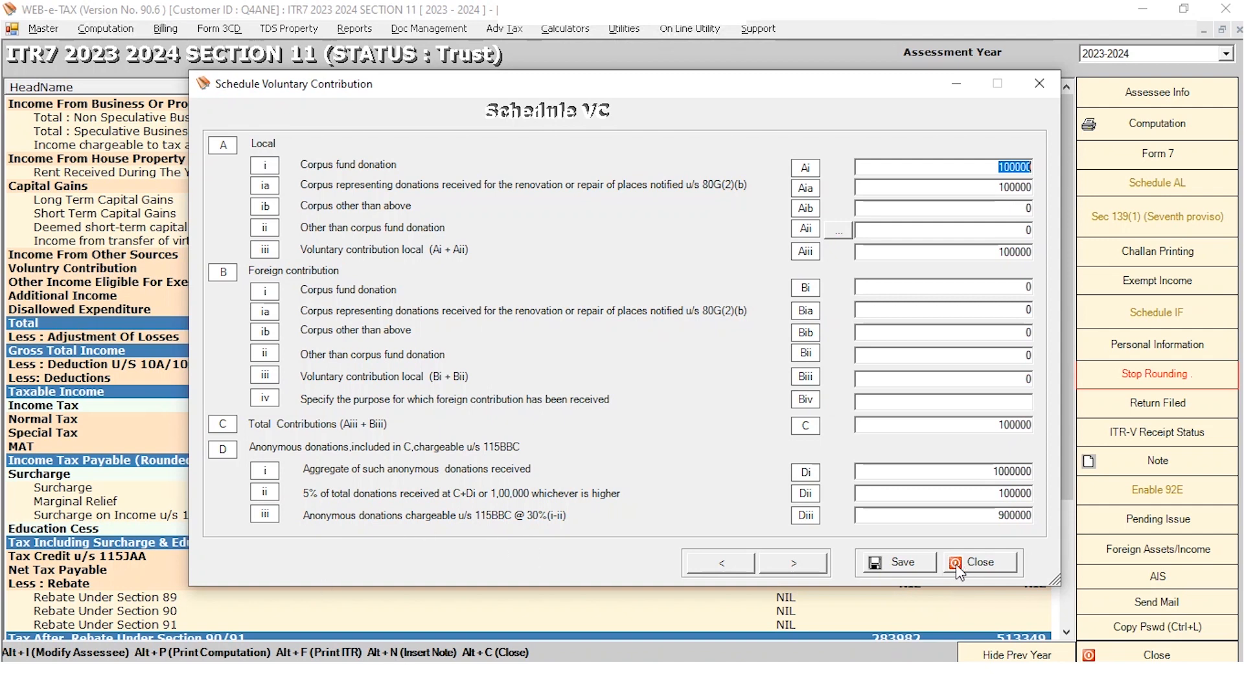
left_click(907, 563)
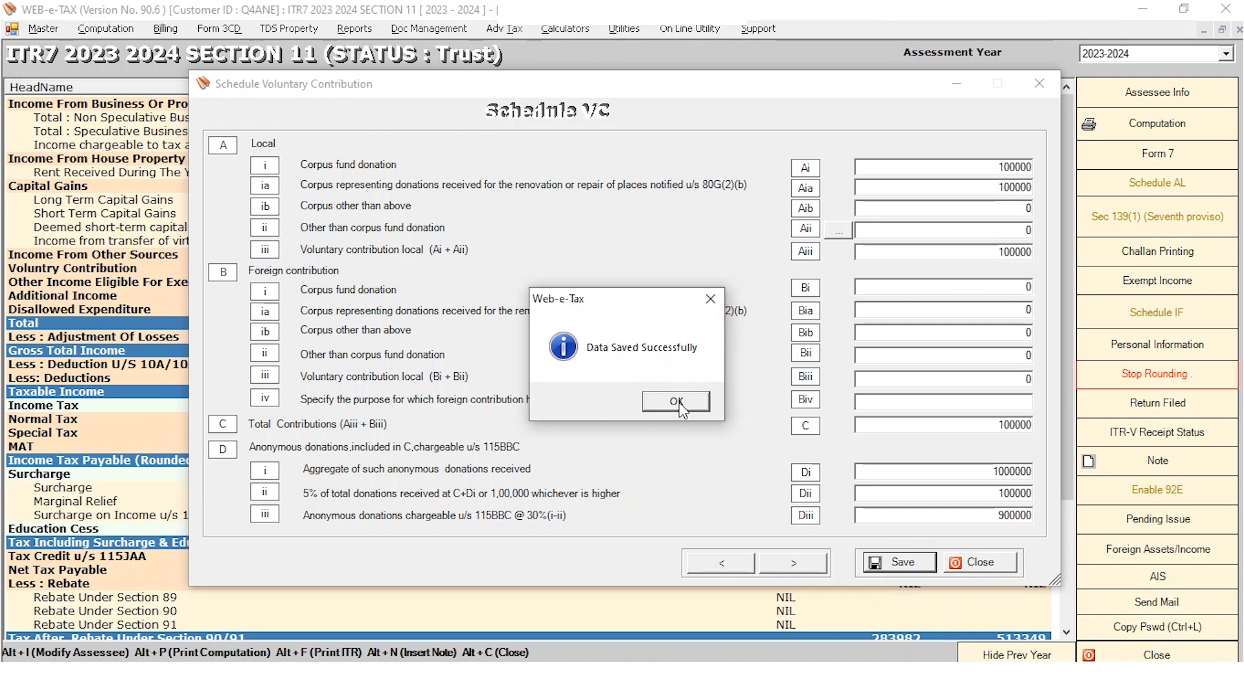
left_click(677, 403)
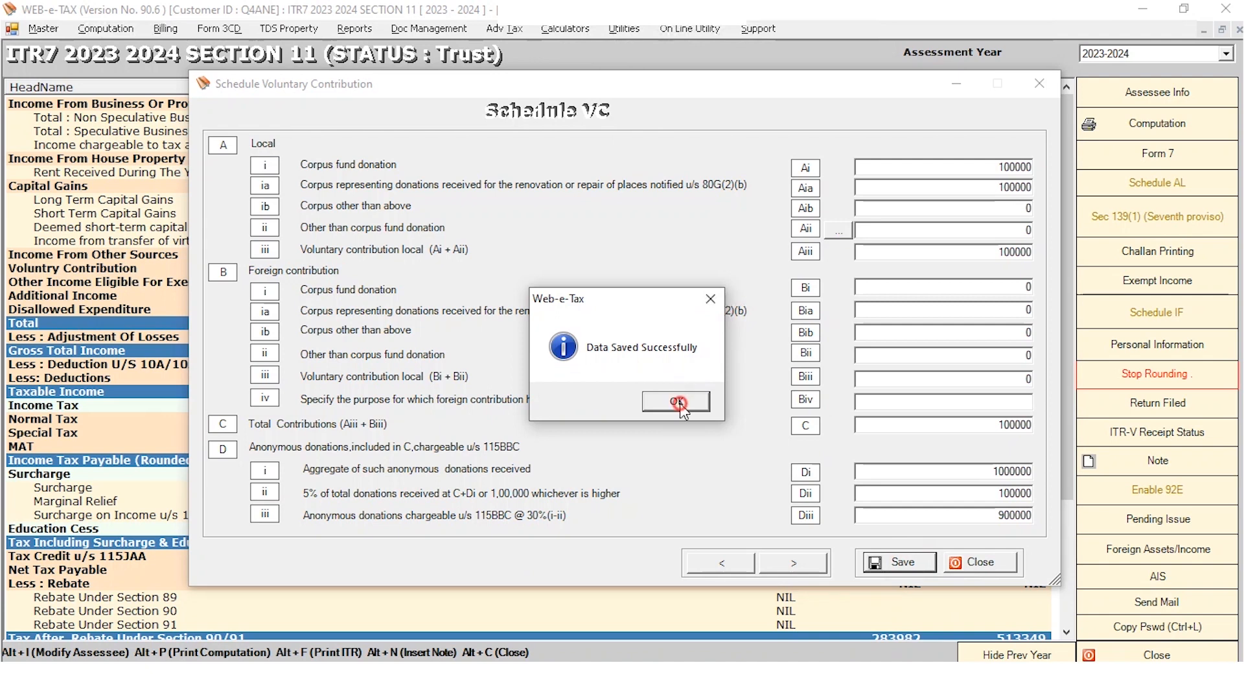
left_click(977, 562)
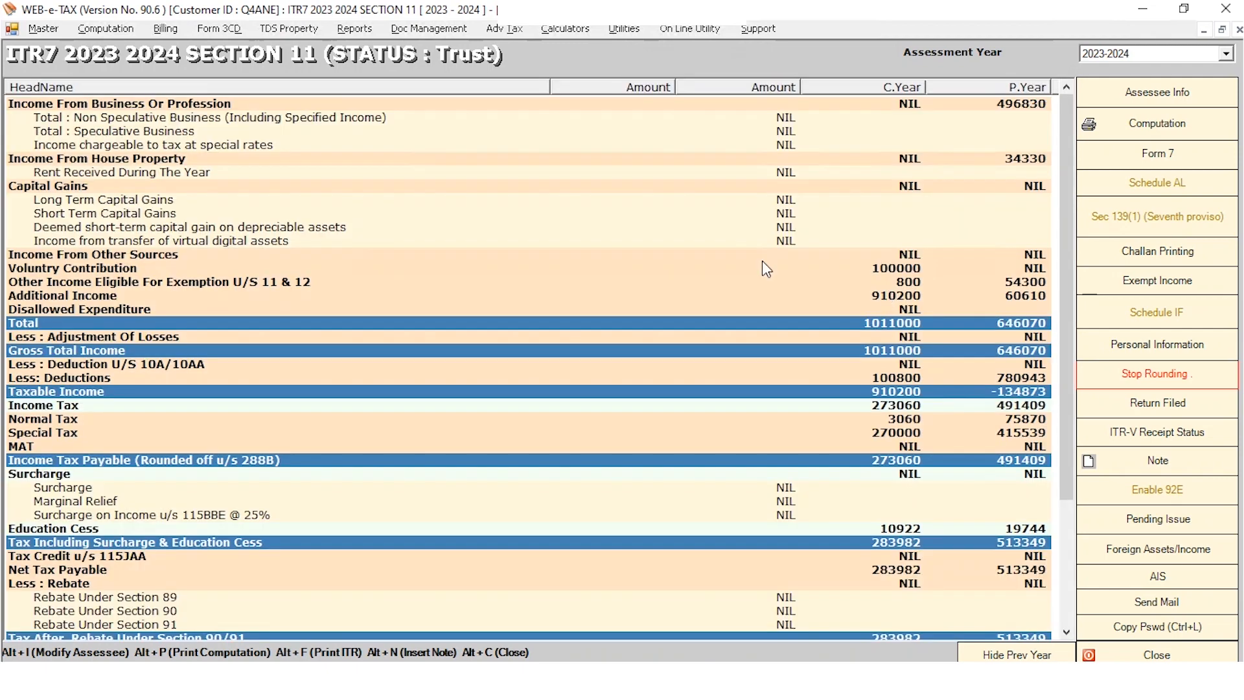
double_click(149, 285)
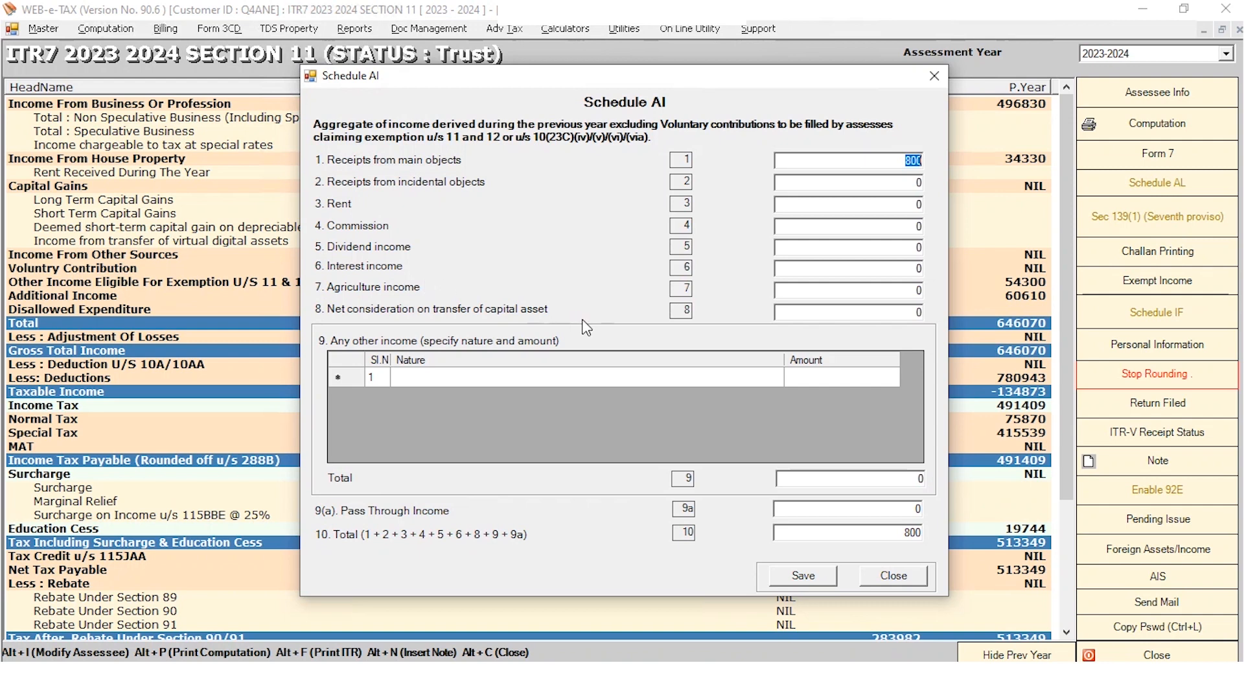
left_click(935, 77)
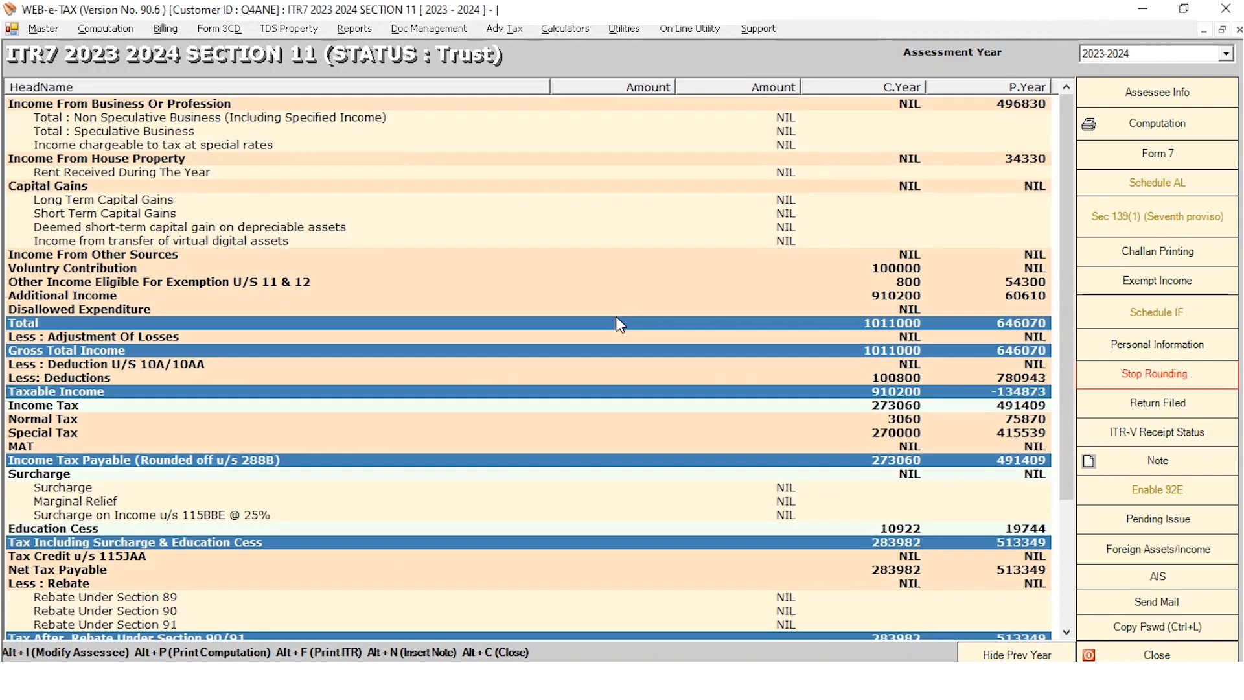
- In the Sec 10/11/13A deductions, fetch the amounts from Schedules A, J and I, and save and close the record
double_click(104, 381)
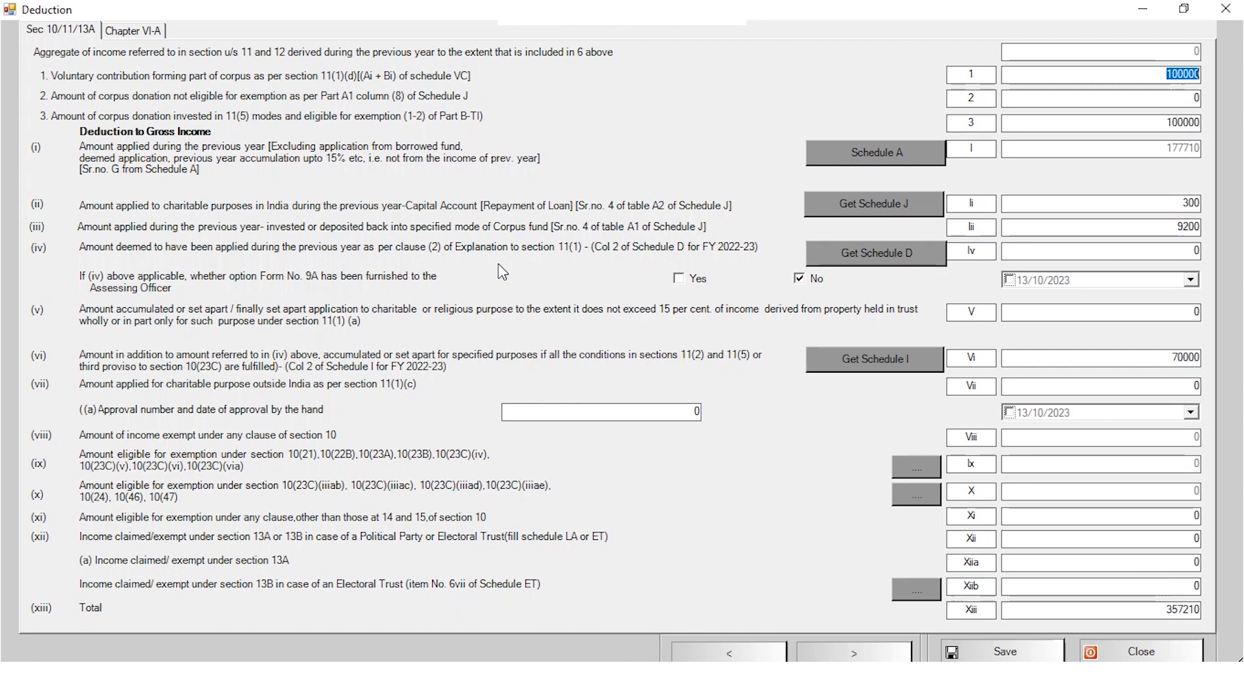
left_click(1052, 82)
left_click(876, 155)
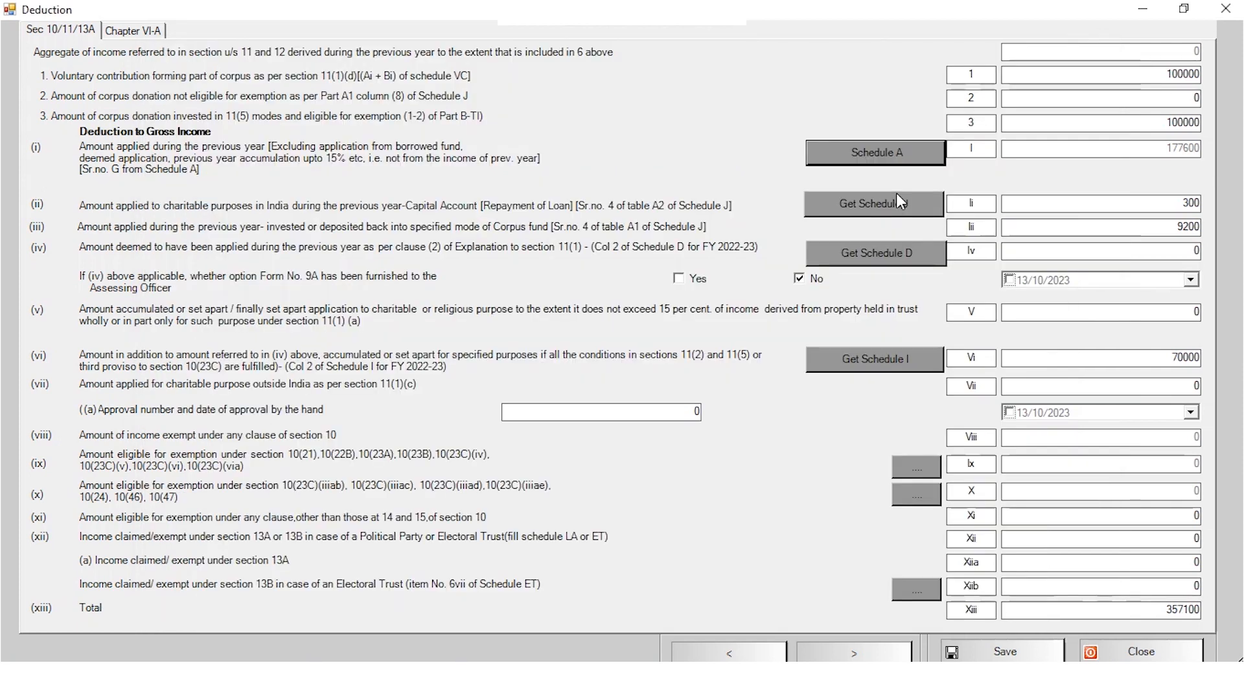
left_click(886, 210)
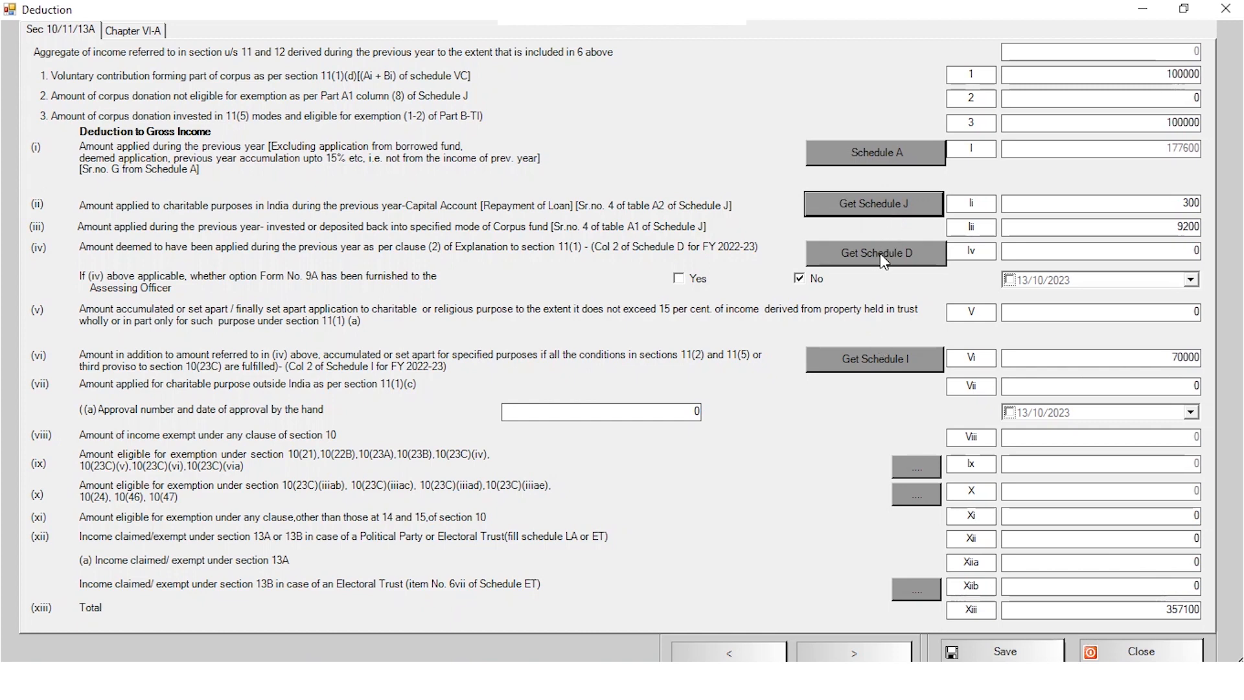
left_click(882, 370)
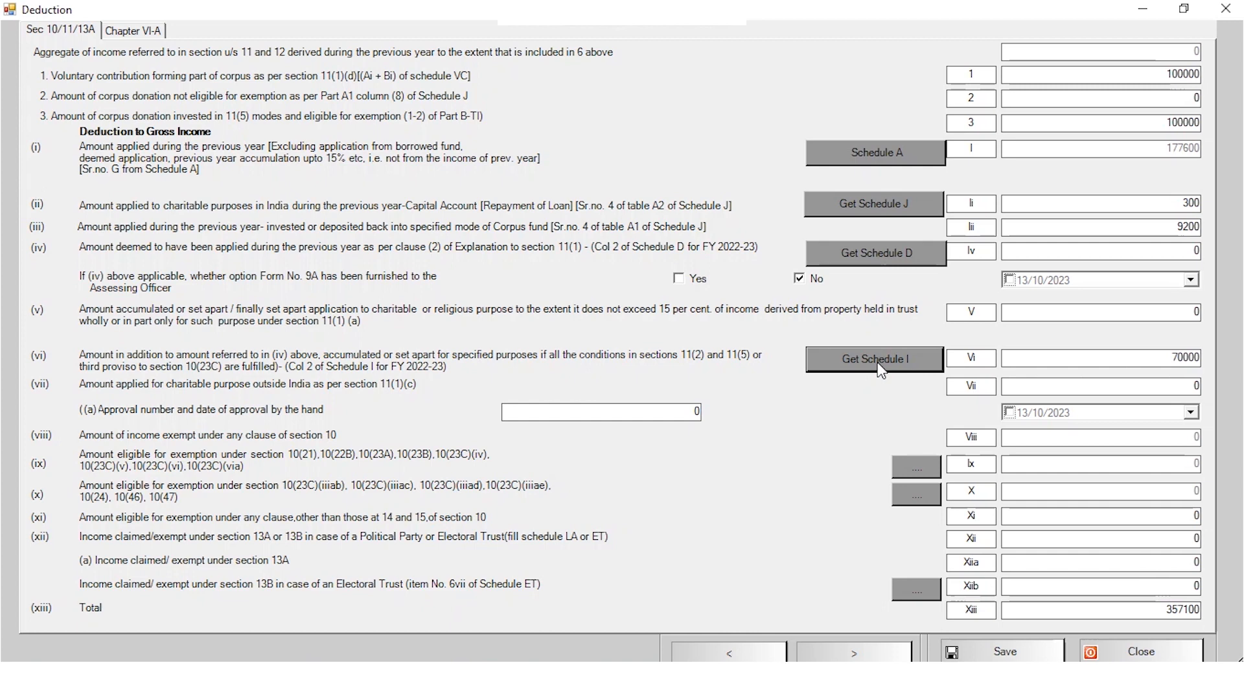
left_click(1101, 315)
left_click(1014, 650)
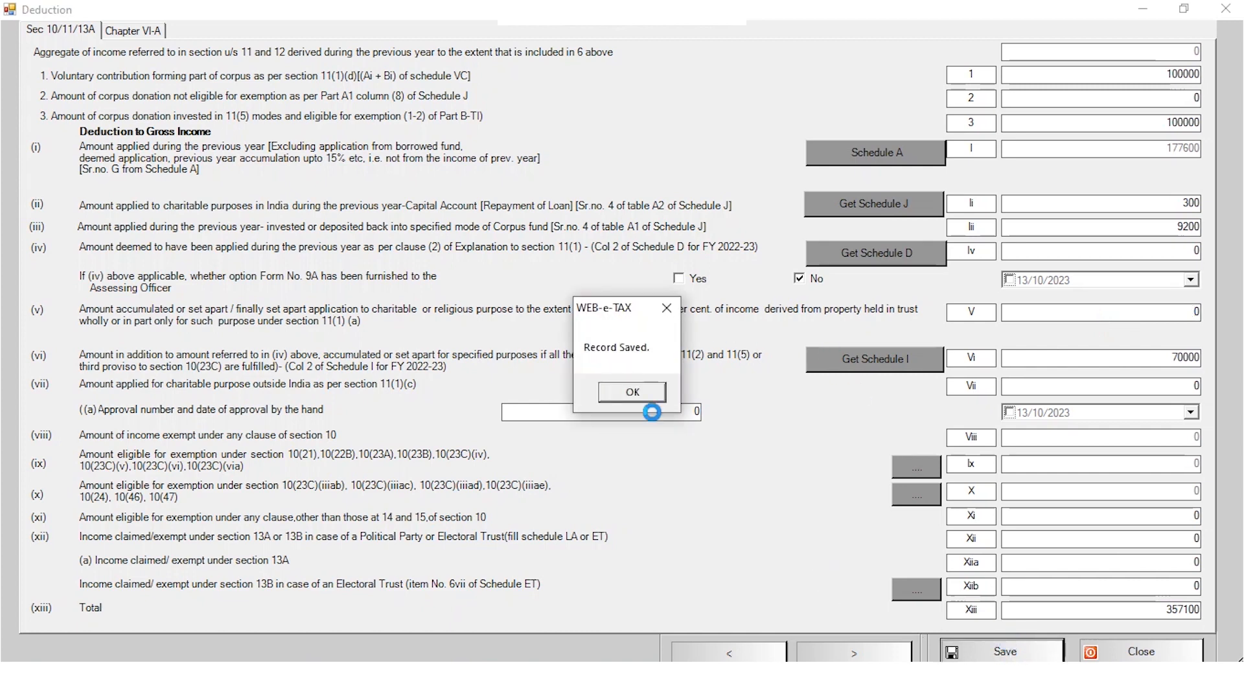
left_click(641, 397)
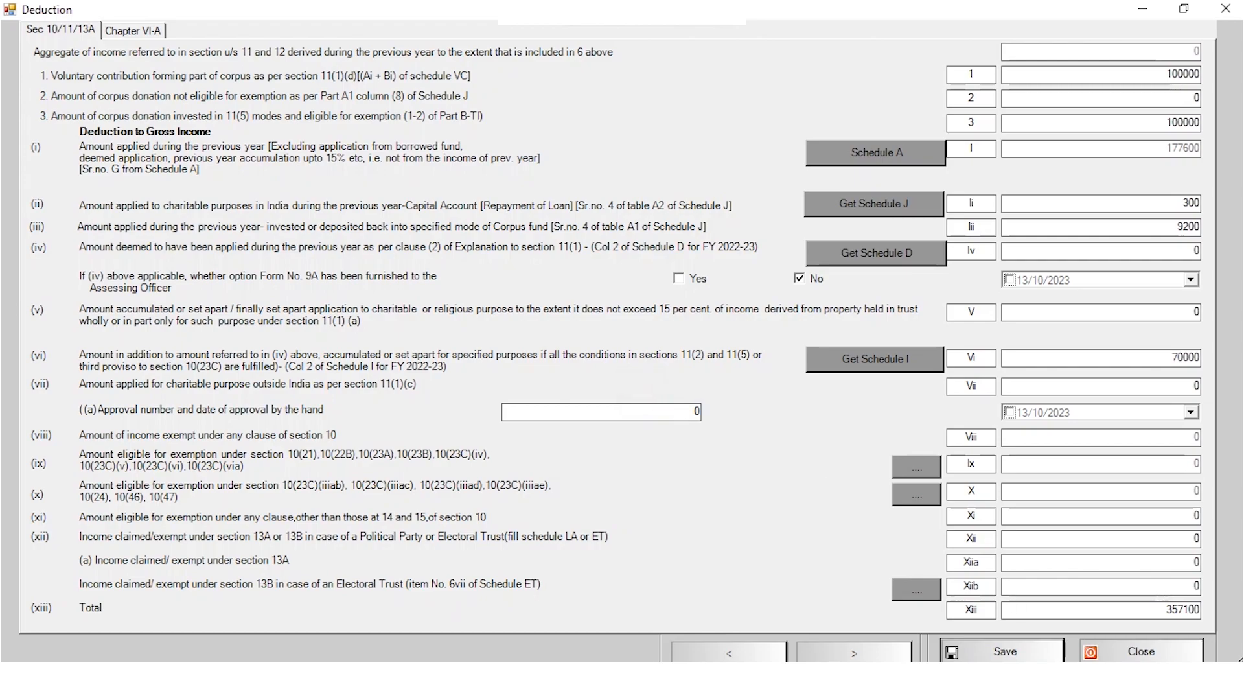
left_click(1165, 654)
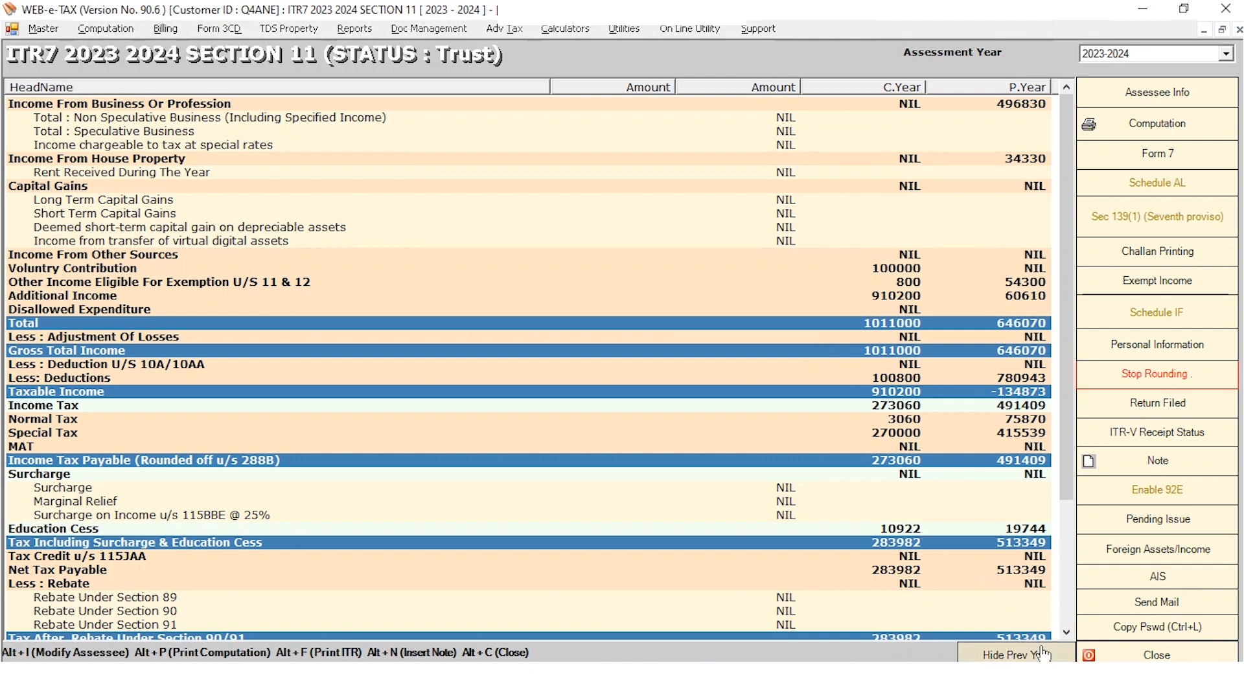
- Close the computation and generate the Form 7 JSON, declining the master data update and proceeding with section U/S 139(4A)
left_click(1114, 655)
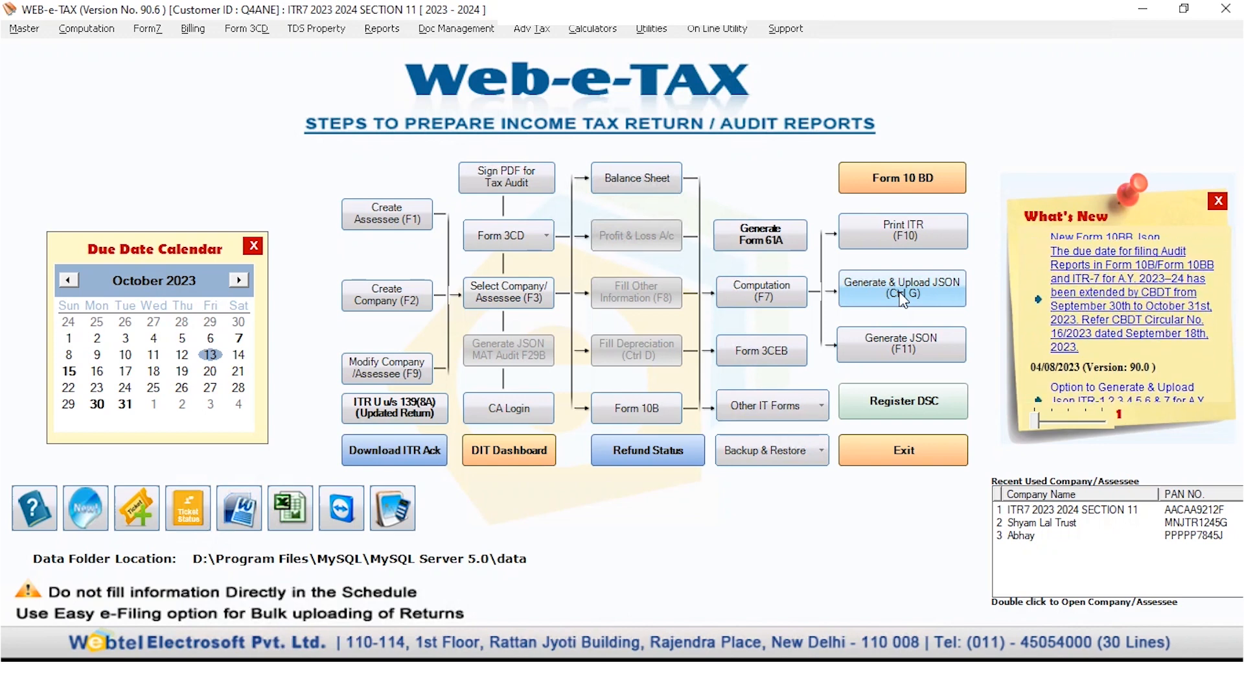
left_click(867, 348)
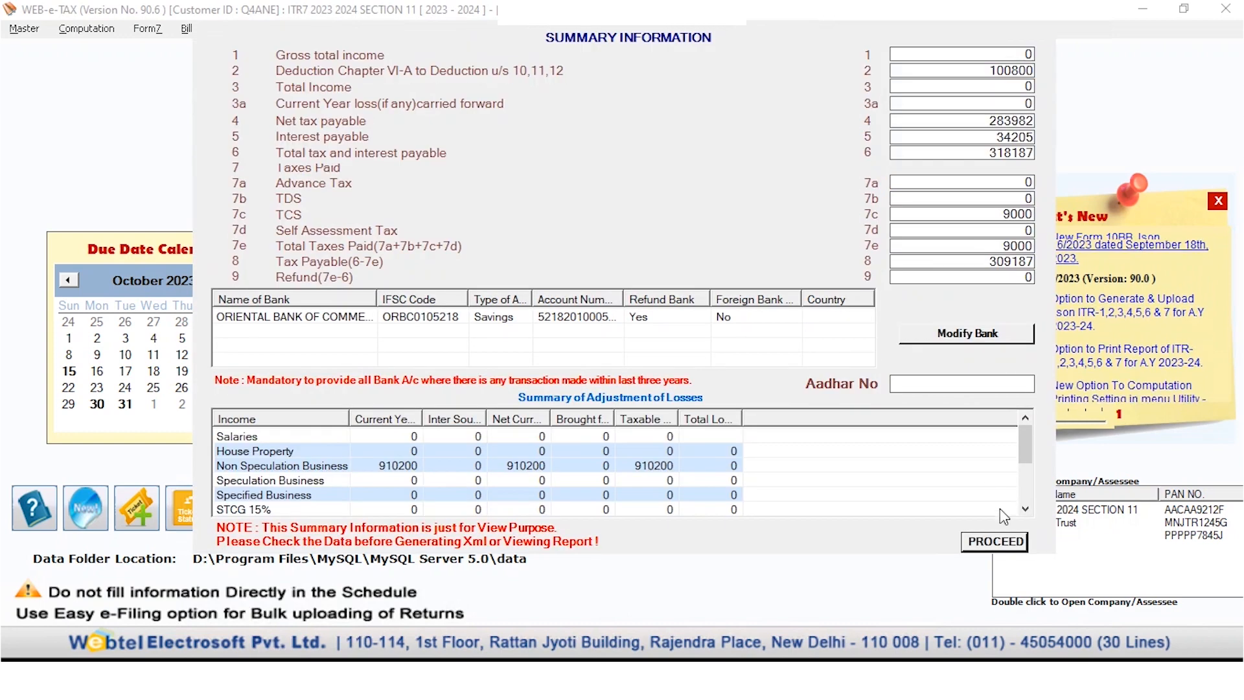
left_click(1009, 540)
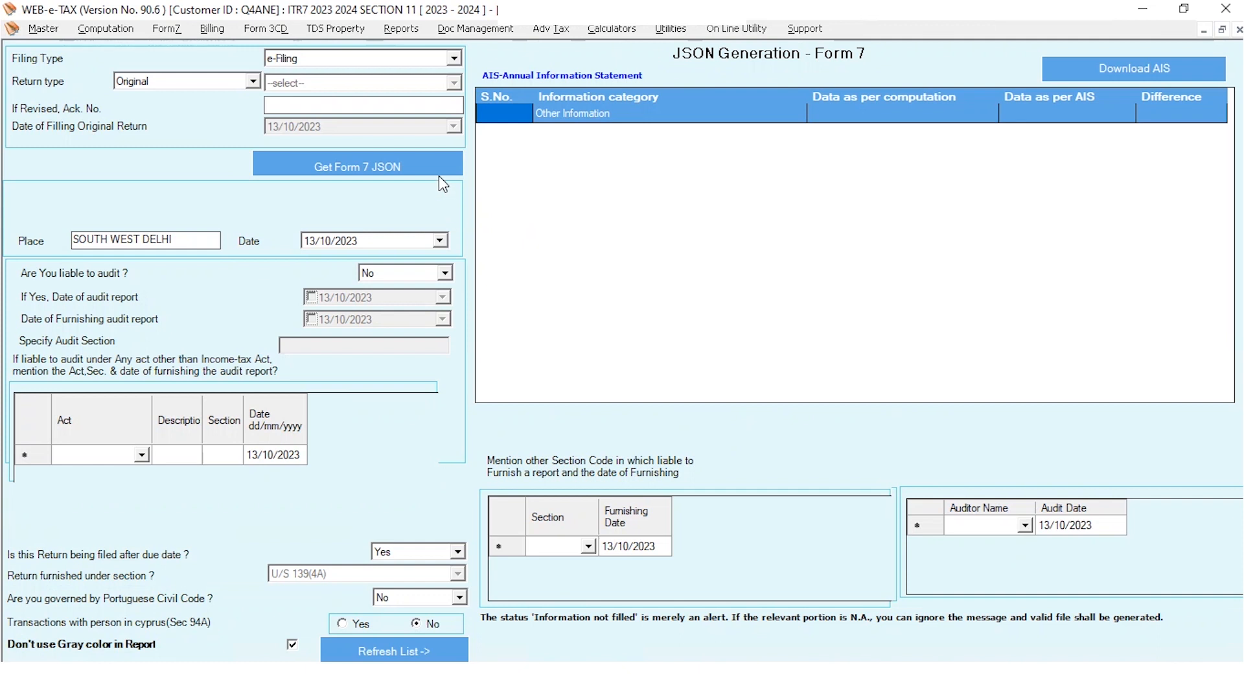
left_click(421, 175)
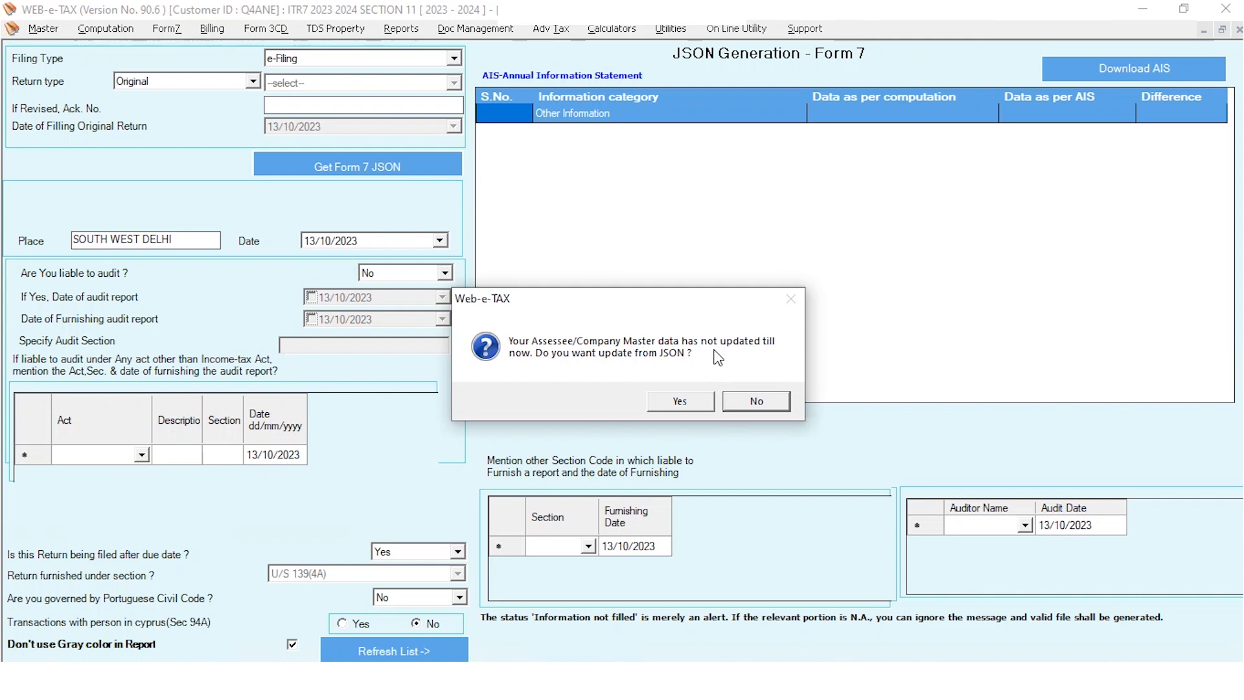
left_click(745, 398)
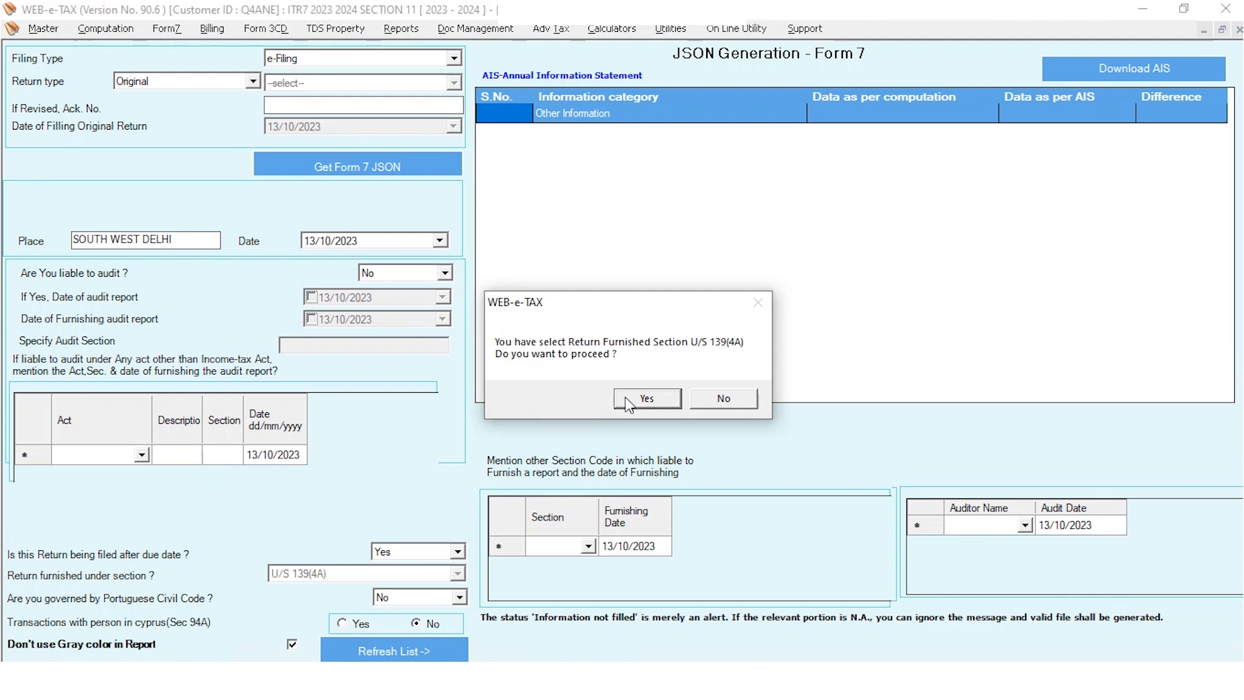
left_click(646, 399)
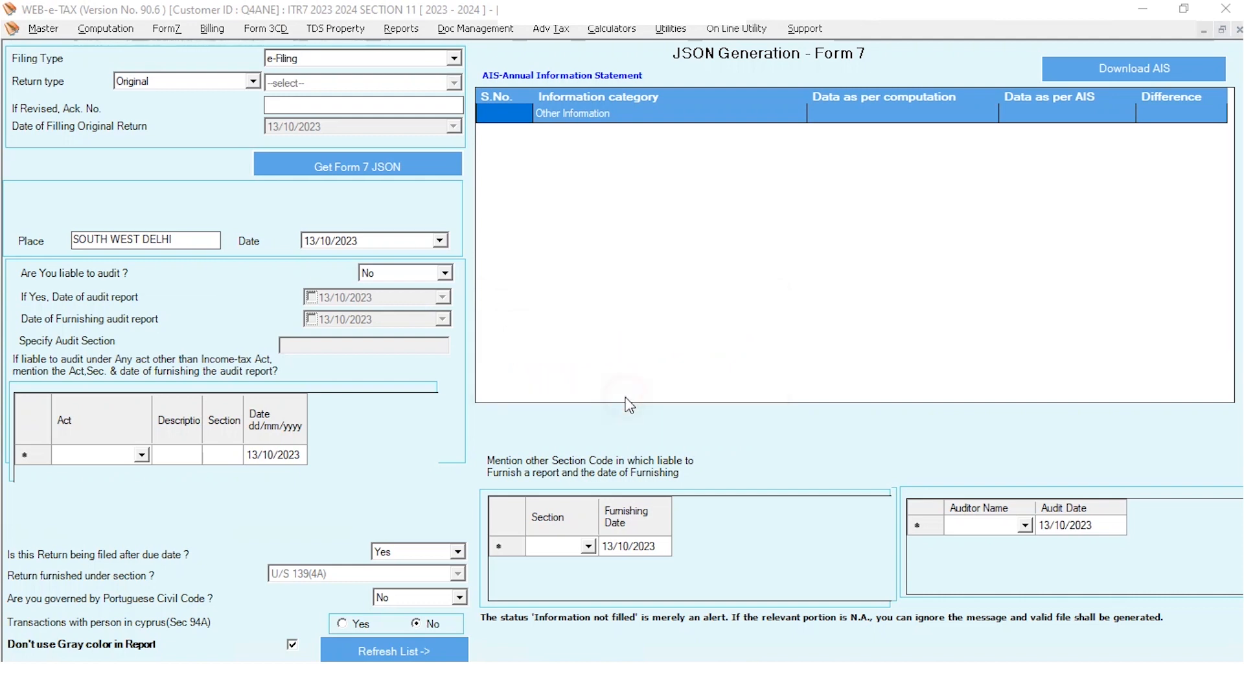